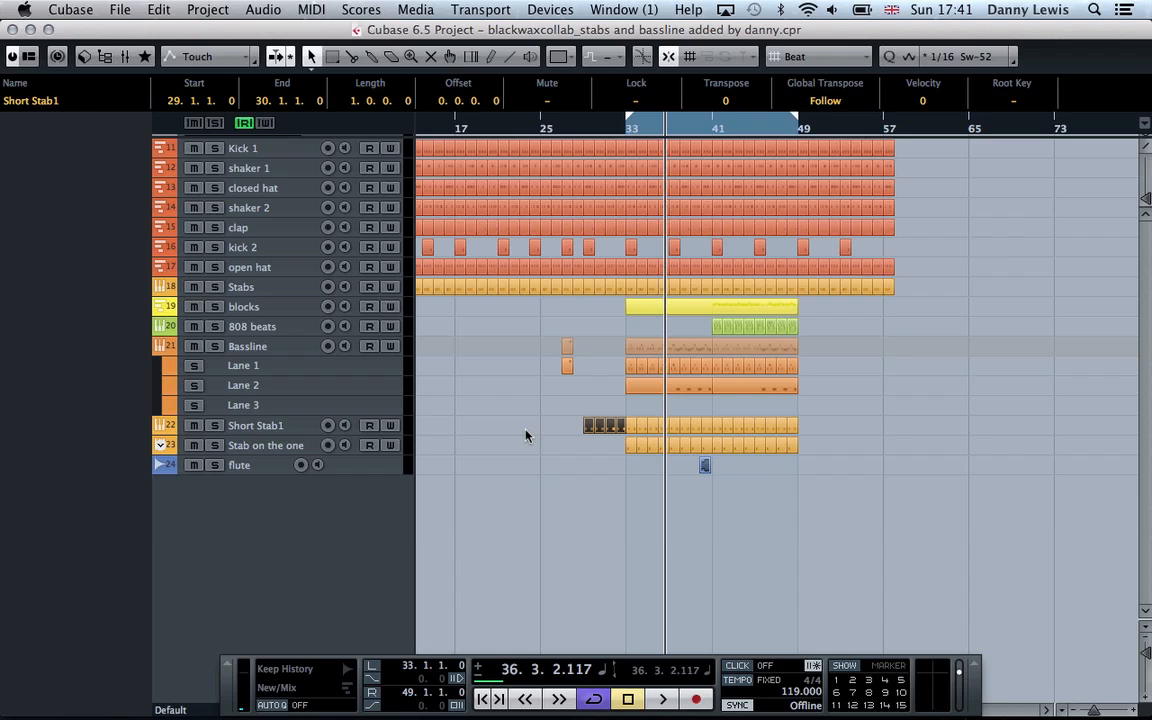
Play the arrangement from bar 25 and reveal the cutoff automation of the Stab on the one track during playback.
{"action": "left_click", "coordinate": [545, 130]}
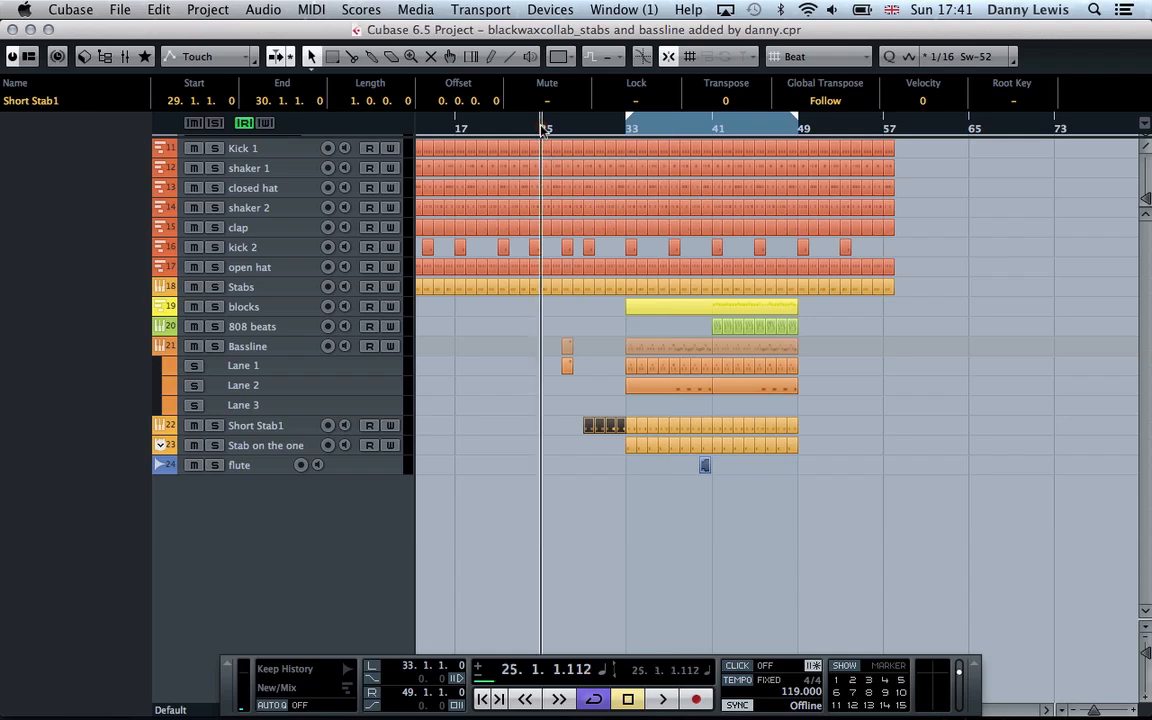
{"action": "key", "text": "space"}
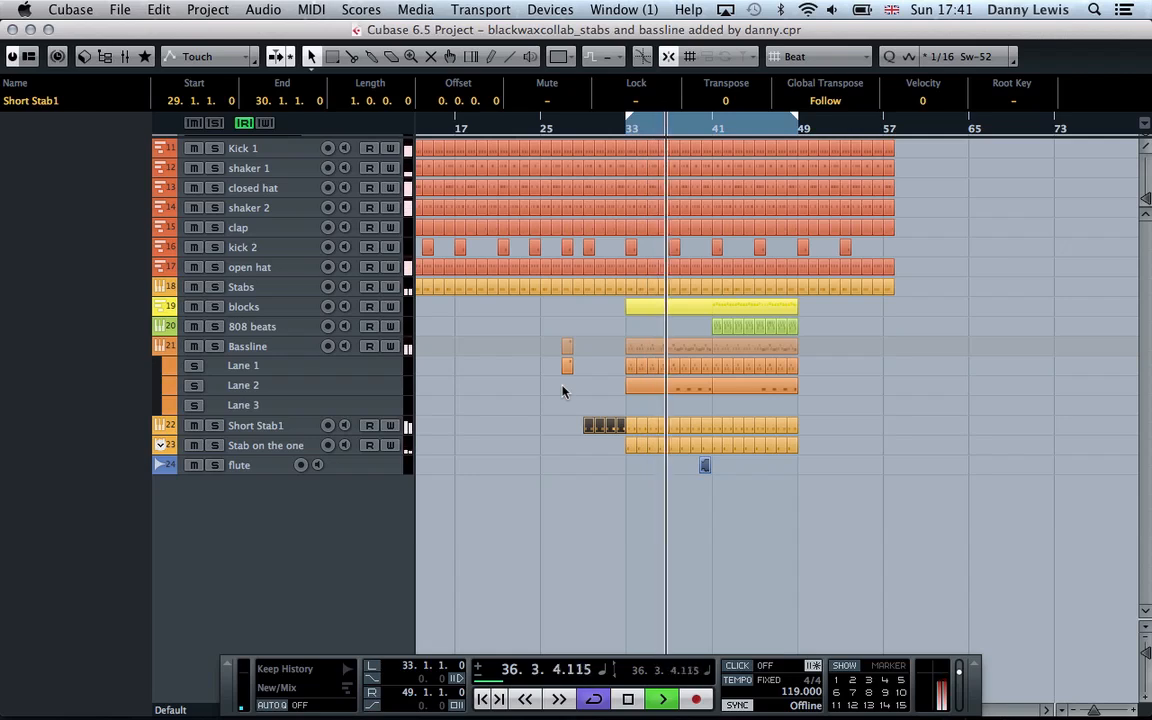
{"action": "left_click", "coordinate": [295, 445]}
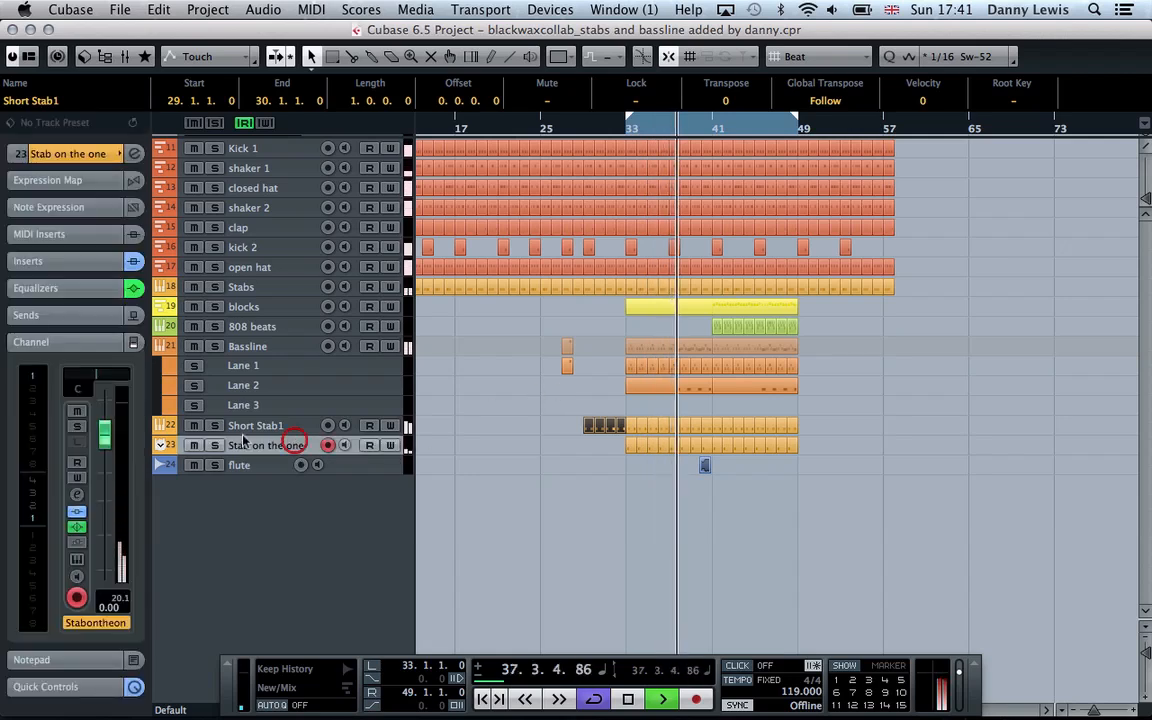
{"action": "left_click", "coordinate": [159, 446]}
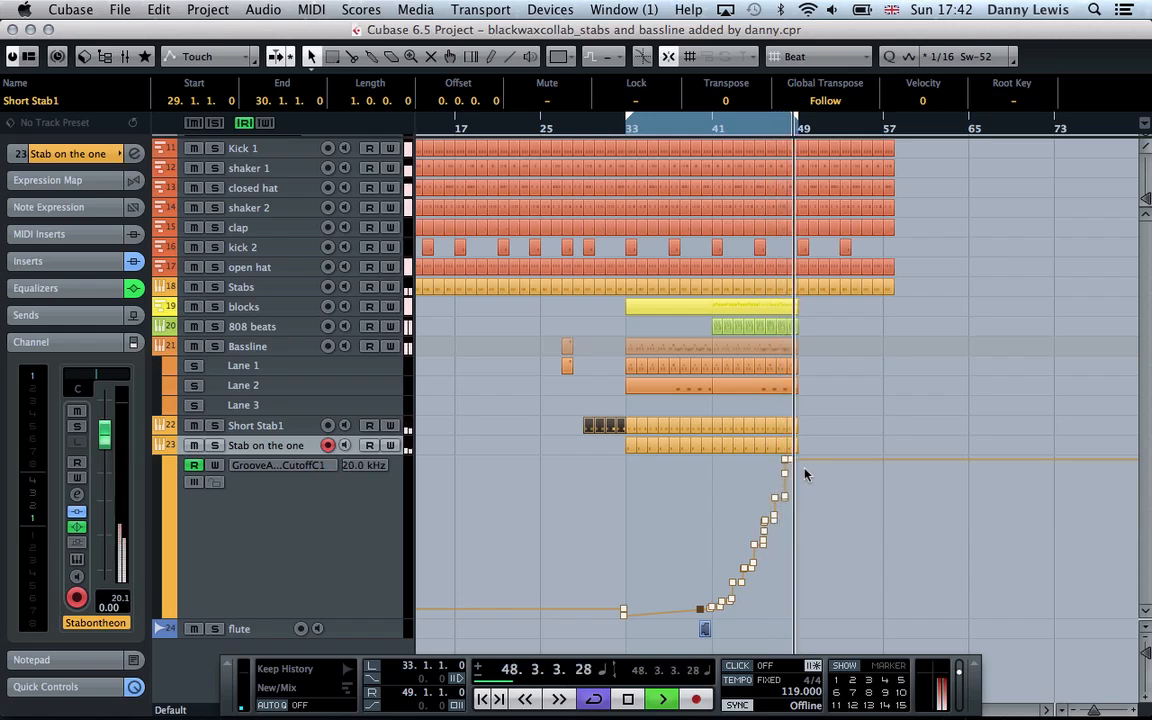
{"action": "key", "text": "space"}
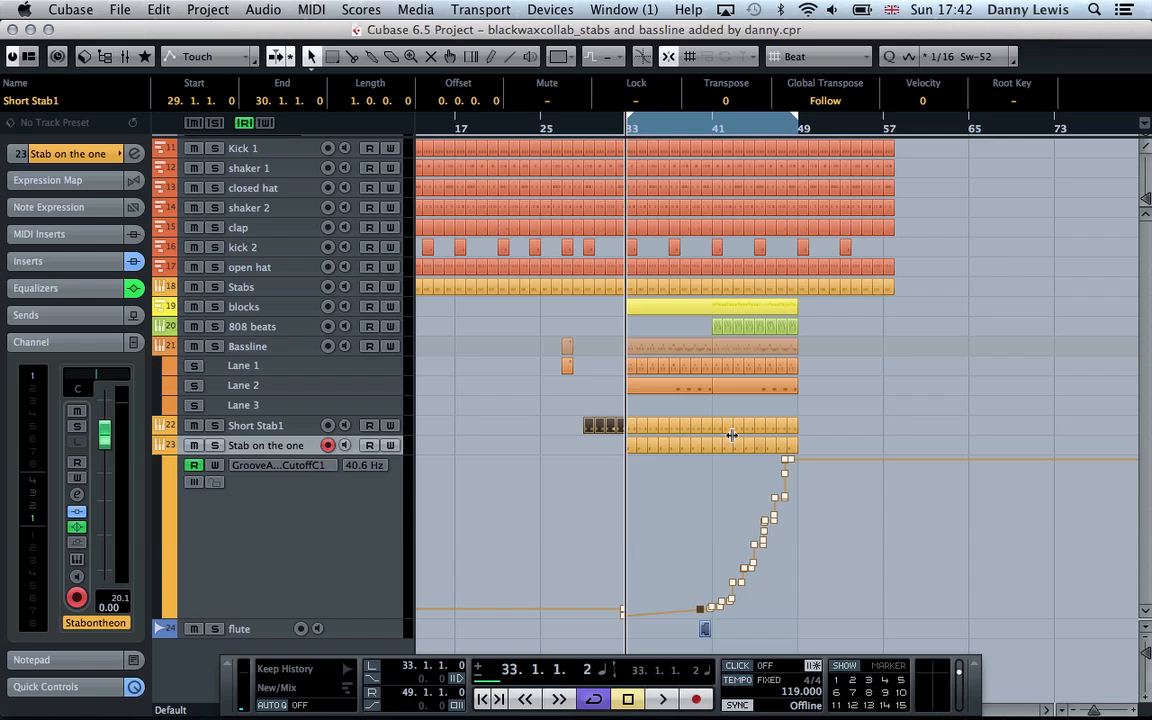
Inspect the Prologue synth settings on the Bassline track and close the instrument window.
{"action": "left_click", "coordinate": [303, 345]}
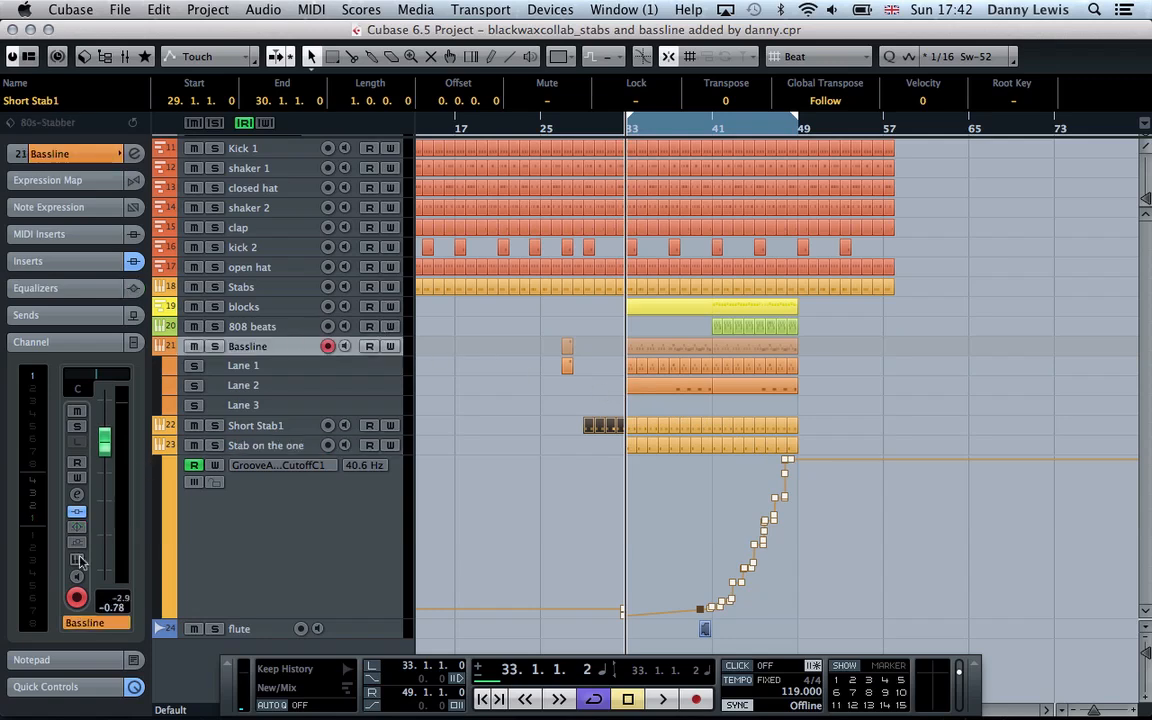
{"action": "left_click", "coordinate": [76, 510]}
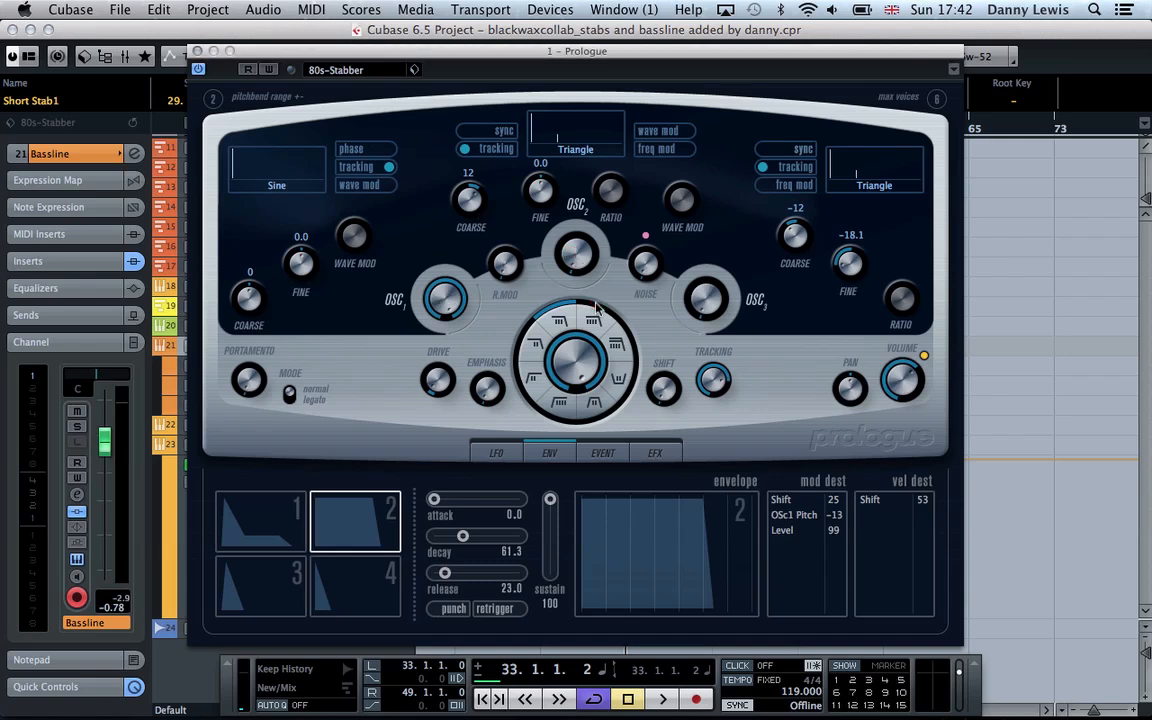
{"action": "mouse_move", "coordinate": [578, 265]}
{"action": "left_click", "coordinate": [197, 52]}
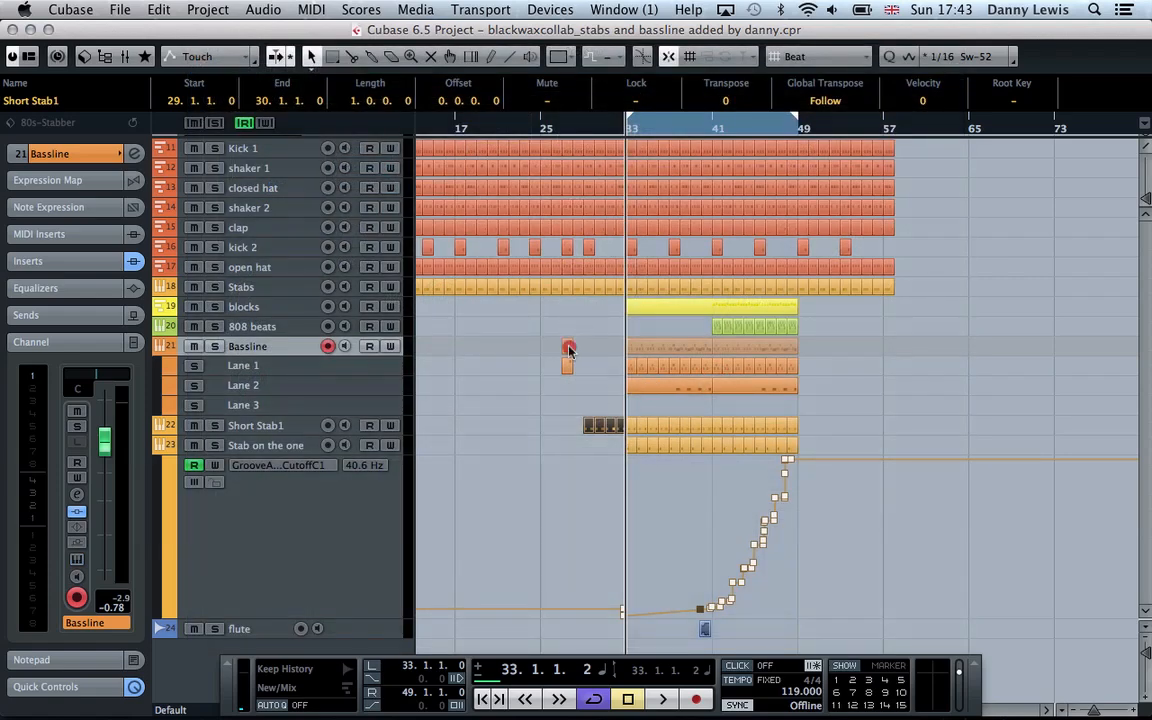
Examine the notes of the Bassline part at bar 27 and the long Bassline part starting at bar 33 in the Key Editor.
{"action": "double_click", "coordinate": [568, 350]}
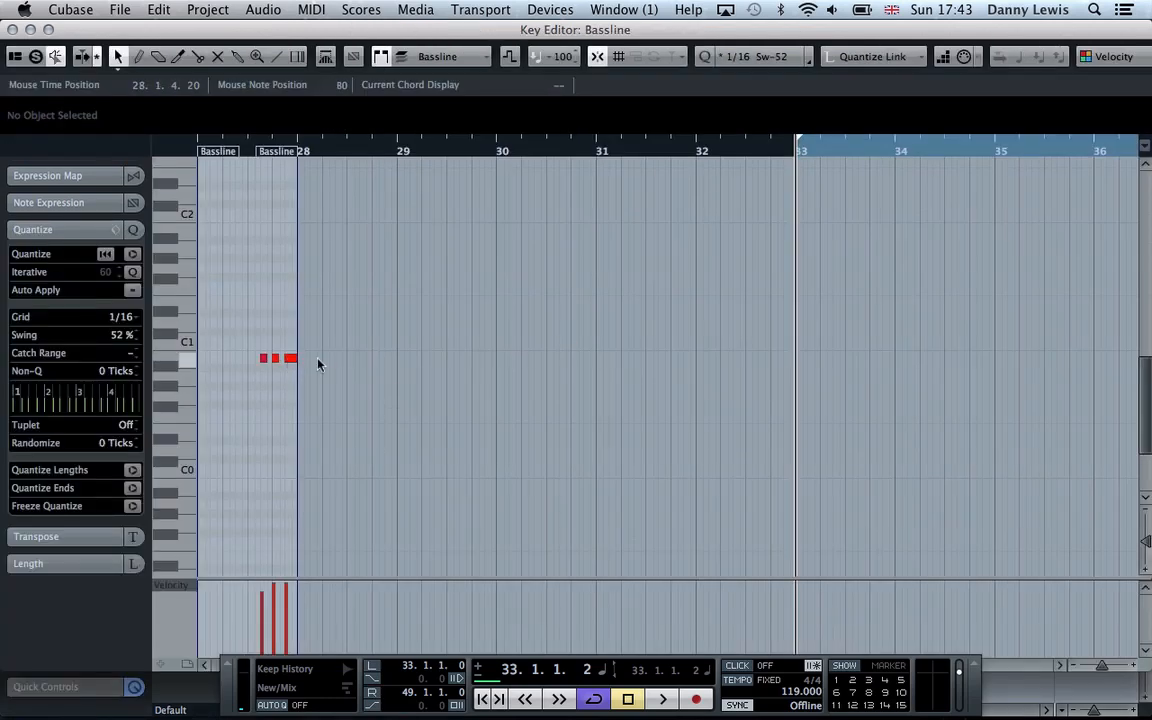
{"action": "key", "text": "Return"}
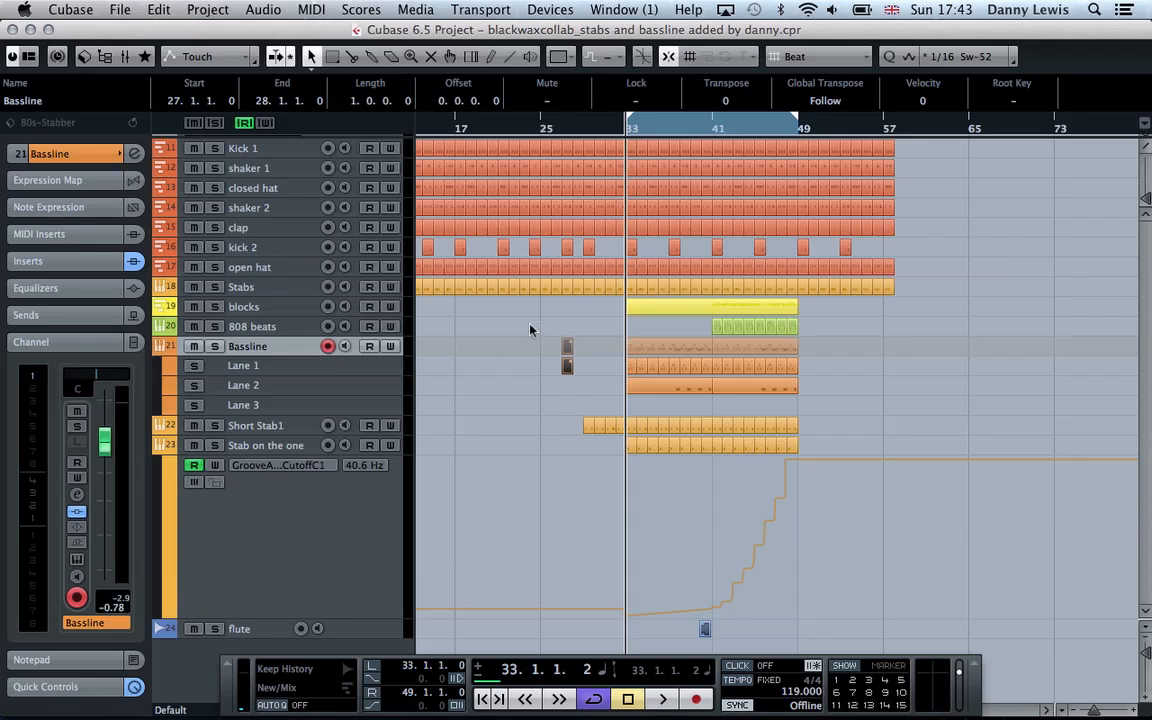
{"action": "key", "text": "h"}
{"action": "key", "text": "h"}
{"action": "key", "text": "h"}
{"action": "key", "text": "h"}
{"action": "key", "text": "h"}
{"action": "key", "text": "h"}
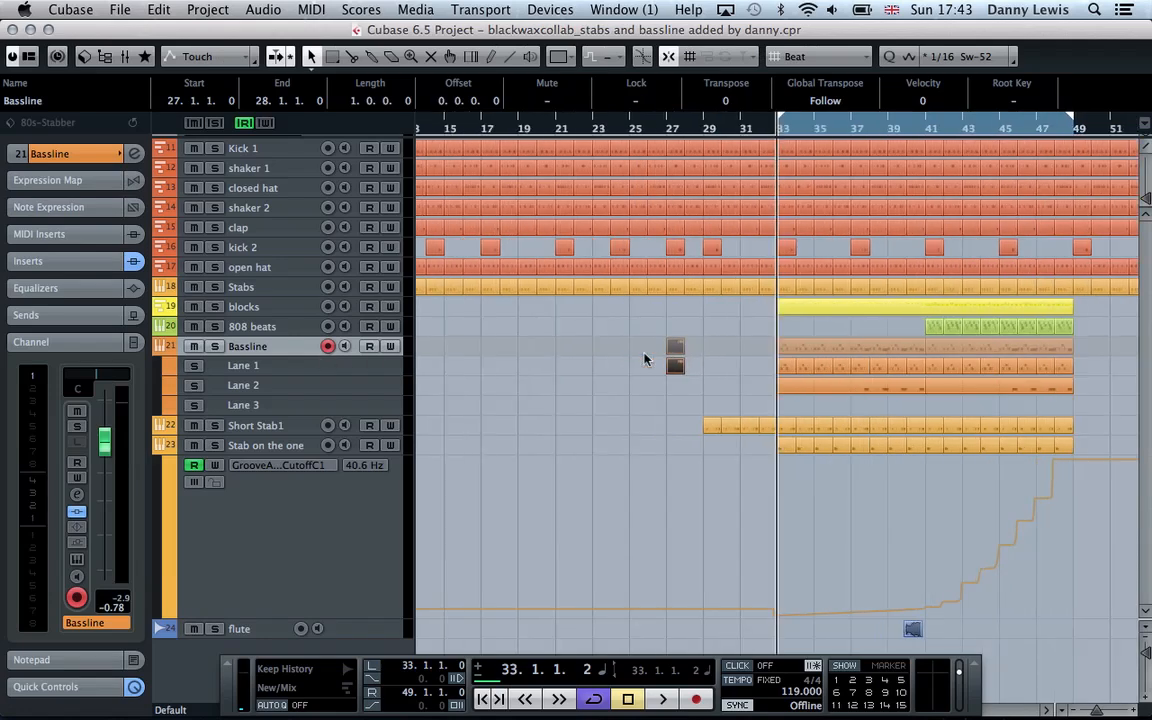
{"action": "key", "text": "h"}
{"action": "key", "text": "h"}
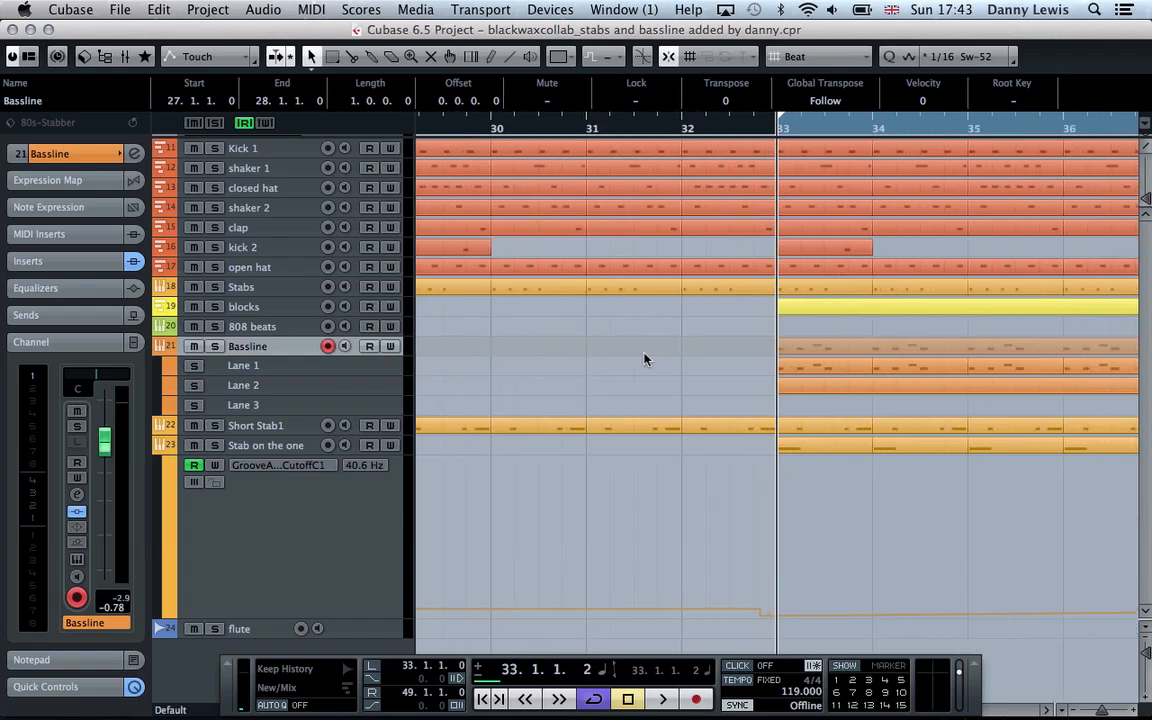
{"action": "double_click", "coordinate": [800, 350]}
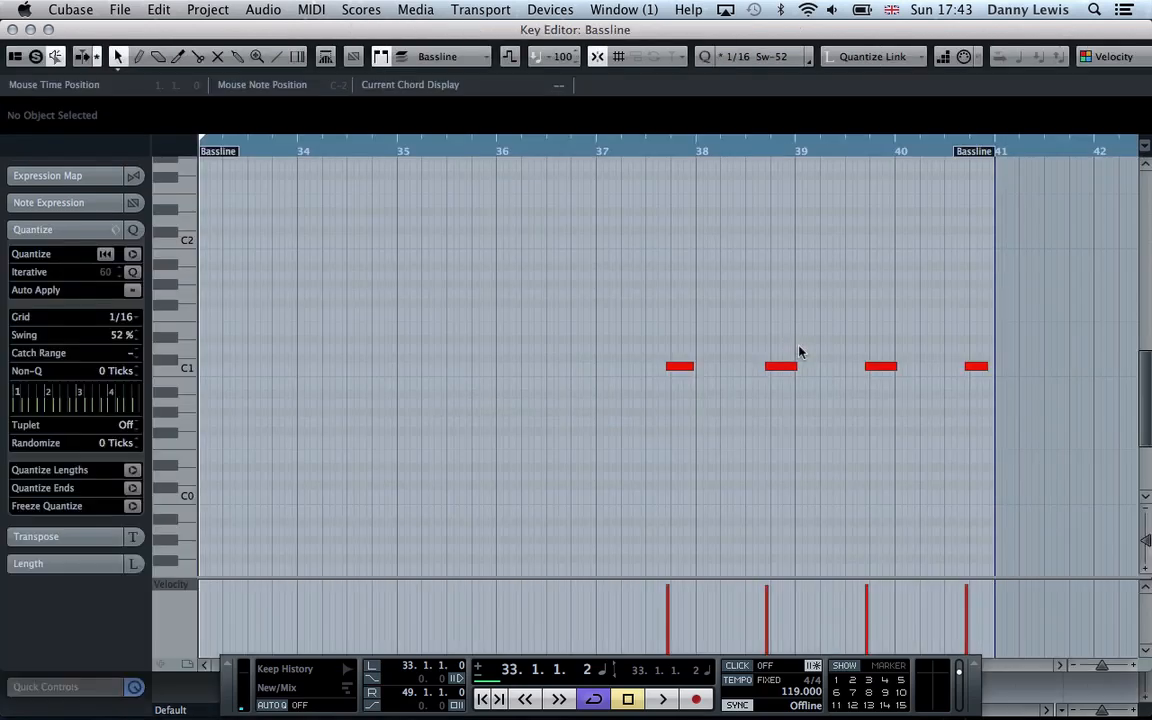
{"action": "key", "text": "super+w"}
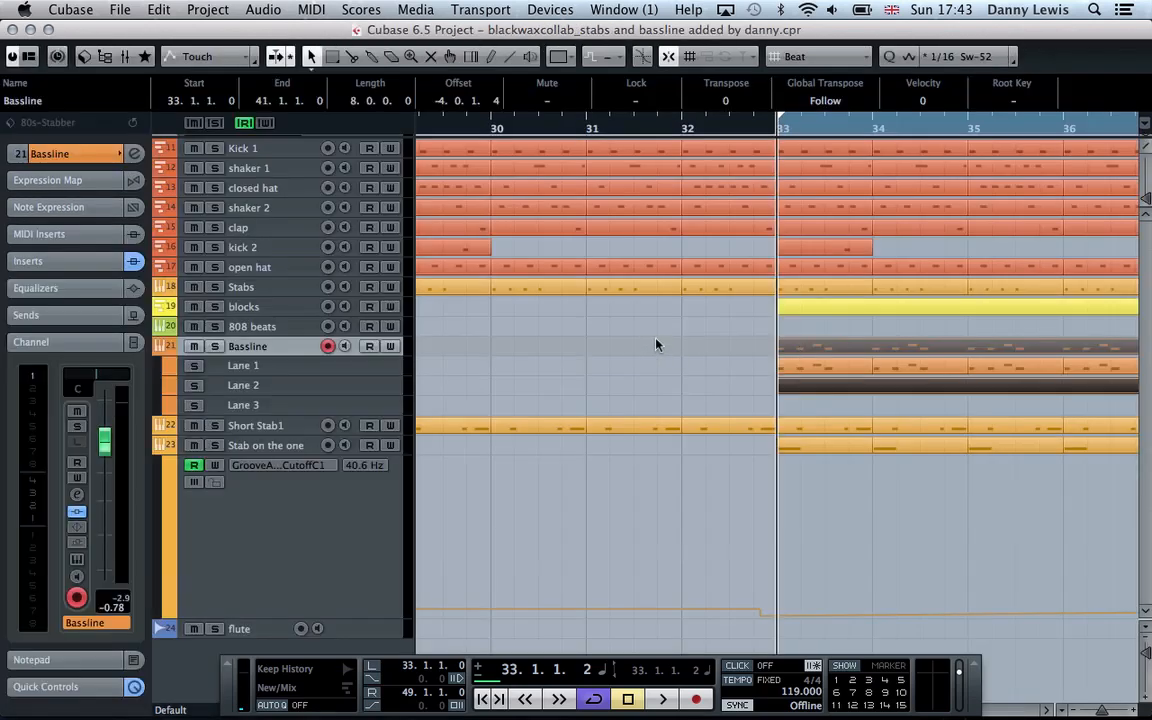
Compare the notes of the first Lane 1 Bassline part at bar 33 with the eight-bar Lane 2 part in the Key Editor.
{"action": "left_click", "coordinate": [657, 343]}
{"action": "double_click", "coordinate": [797, 369]}
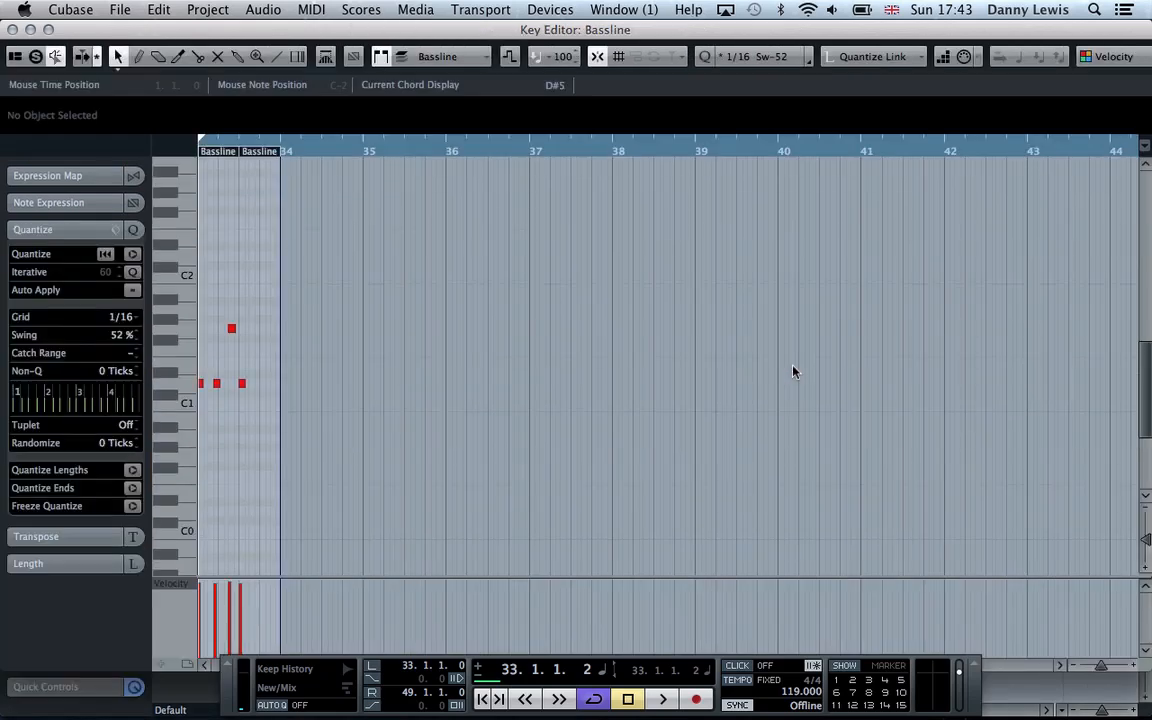
{"action": "key", "text": "super+w"}
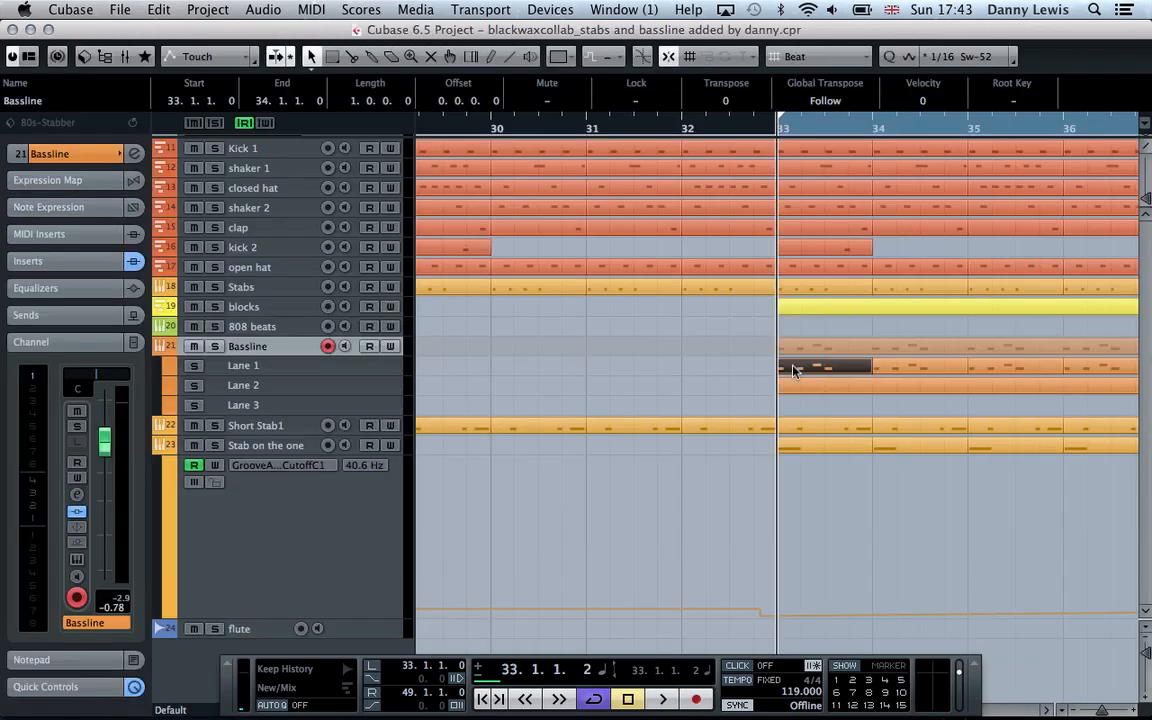
{"action": "key", "text": "g"}
{"action": "key", "text": "g"}
{"action": "key", "text": "g"}
{"action": "key", "text": "g"}
{"action": "key", "text": "g"}
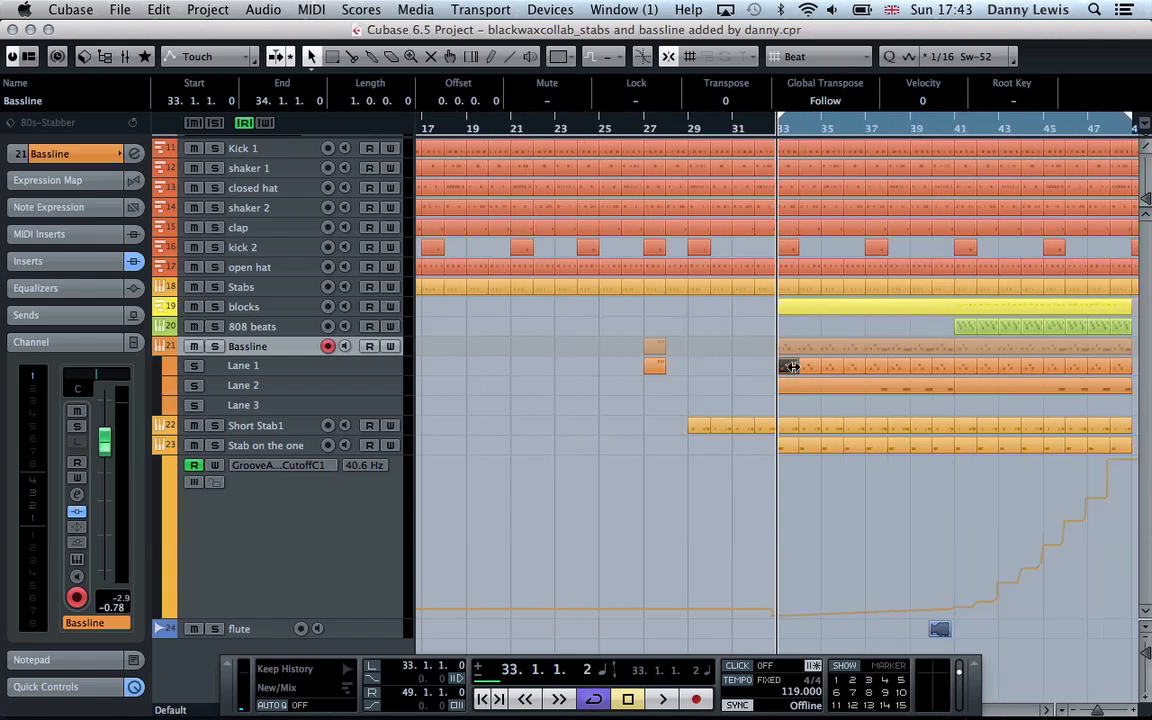
{"action": "double_click", "coordinate": [791, 366]}
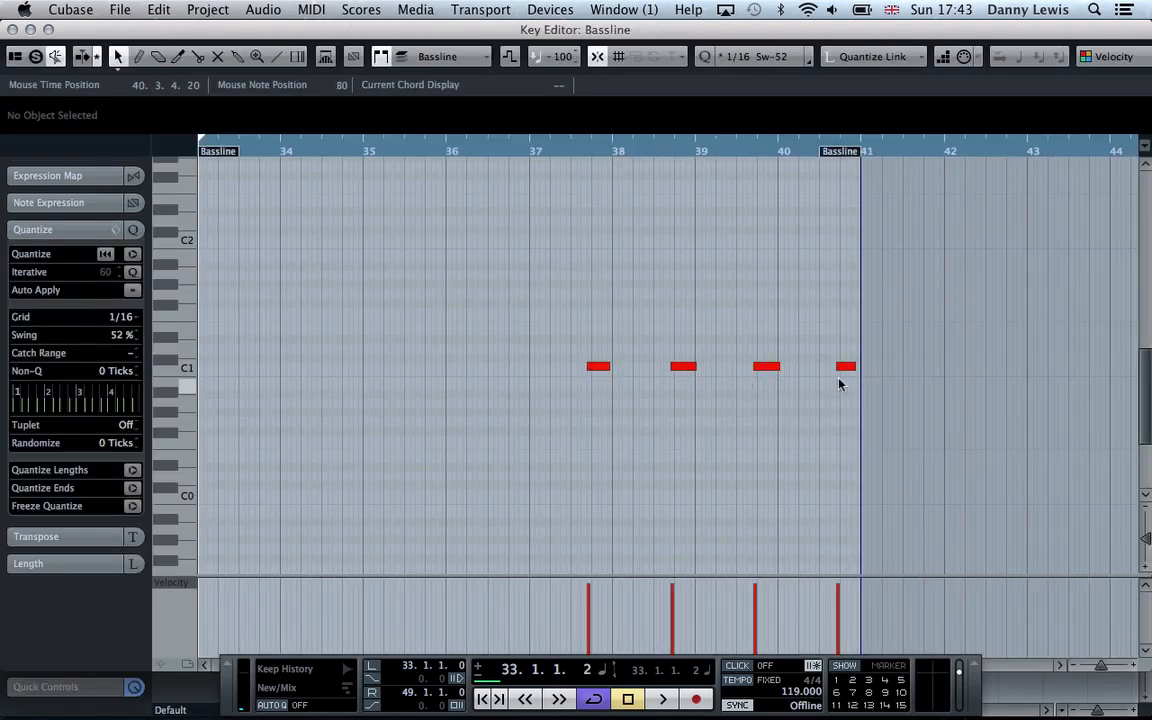
{"action": "key", "text": "Return"}
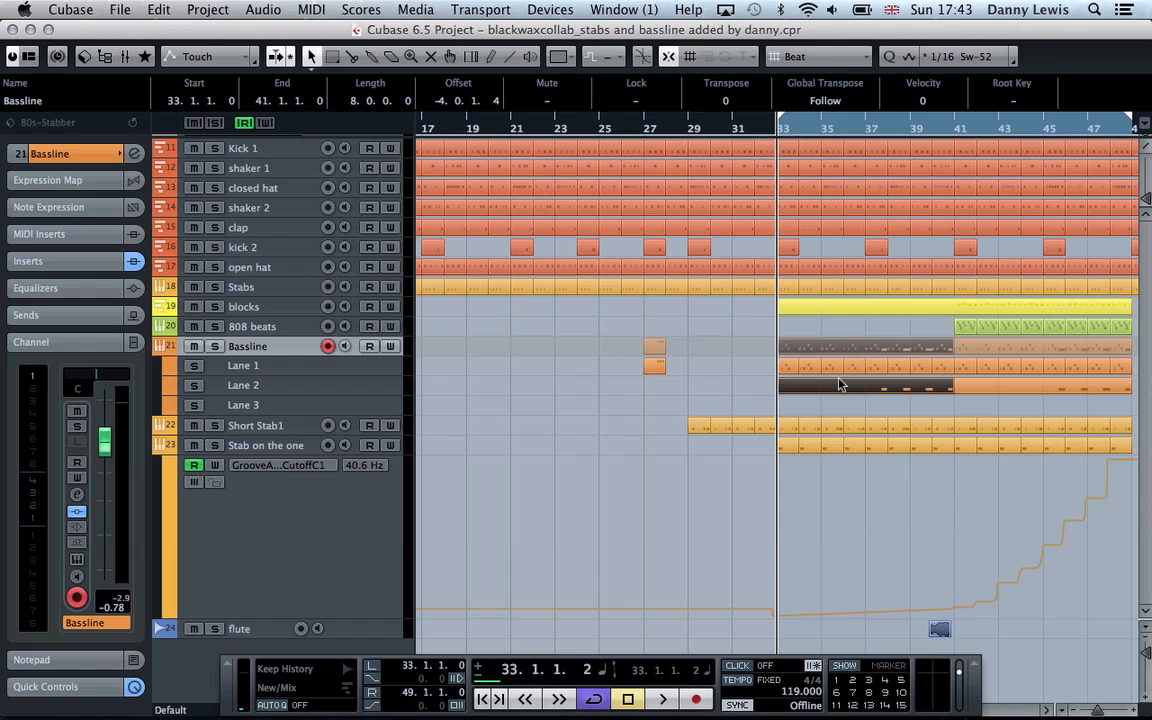
Review the Bassline's Prologue patch once more, close it and deselect all parts in the arrangement.
{"action": "left_click", "coordinate": [72, 508]}
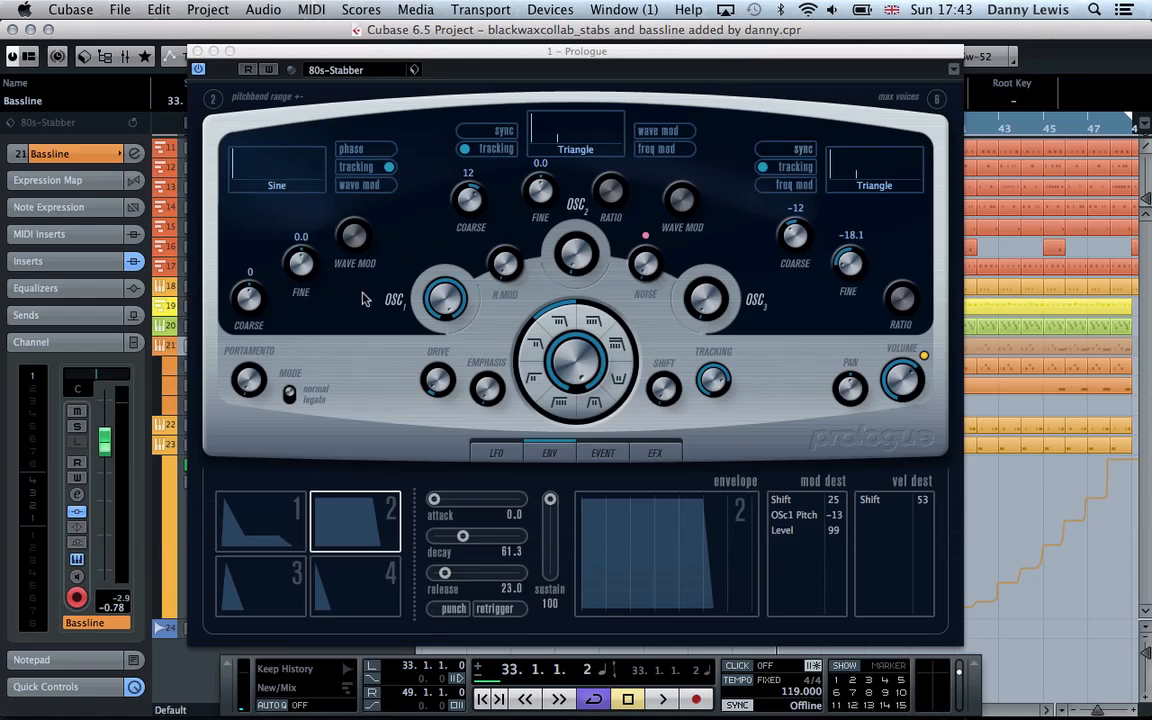
{"action": "left_click", "coordinate": [198, 50]}
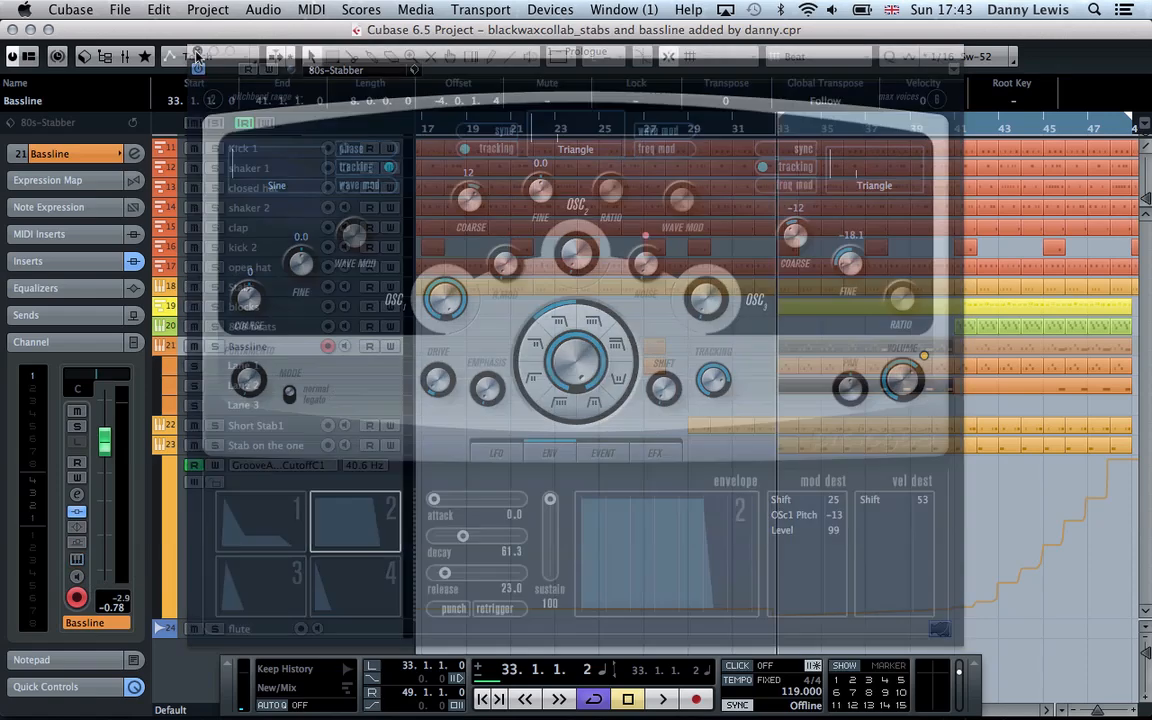
{"action": "left_click", "coordinate": [638, 461]}
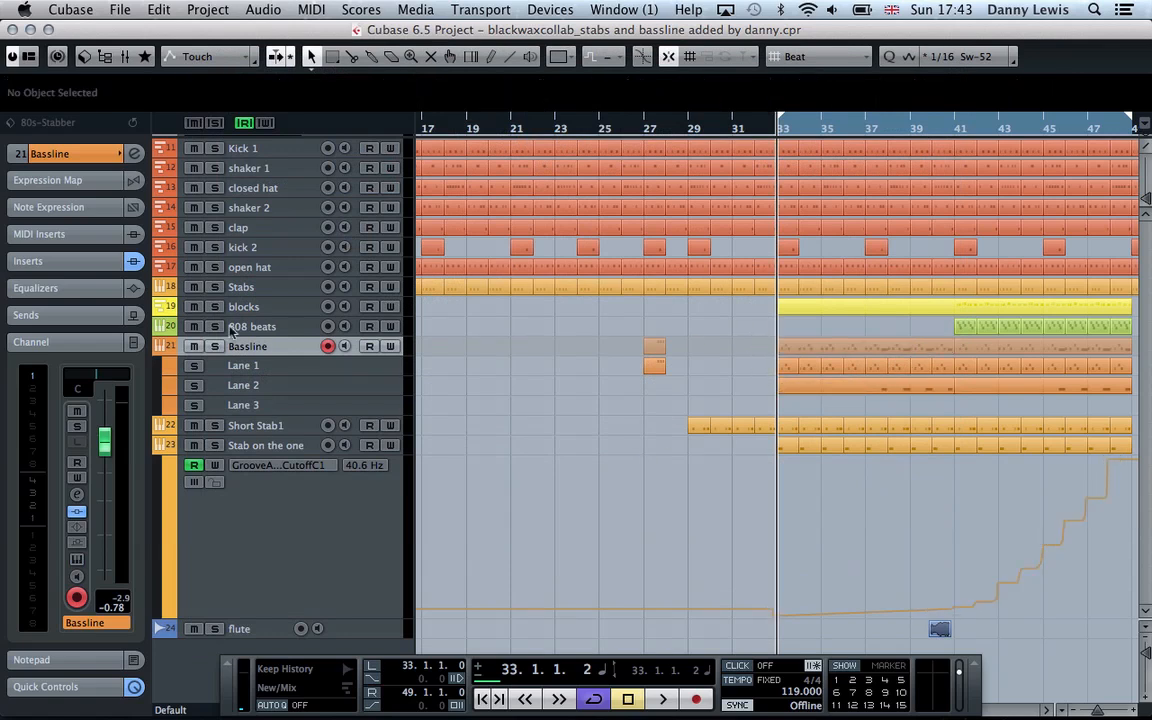
Audition the Bassline soloed, add Kick 1 to the solo, and stop playback and clear all solos.
{"action": "left_click", "coordinate": [214, 346]}
{"action": "key", "text": "space"}
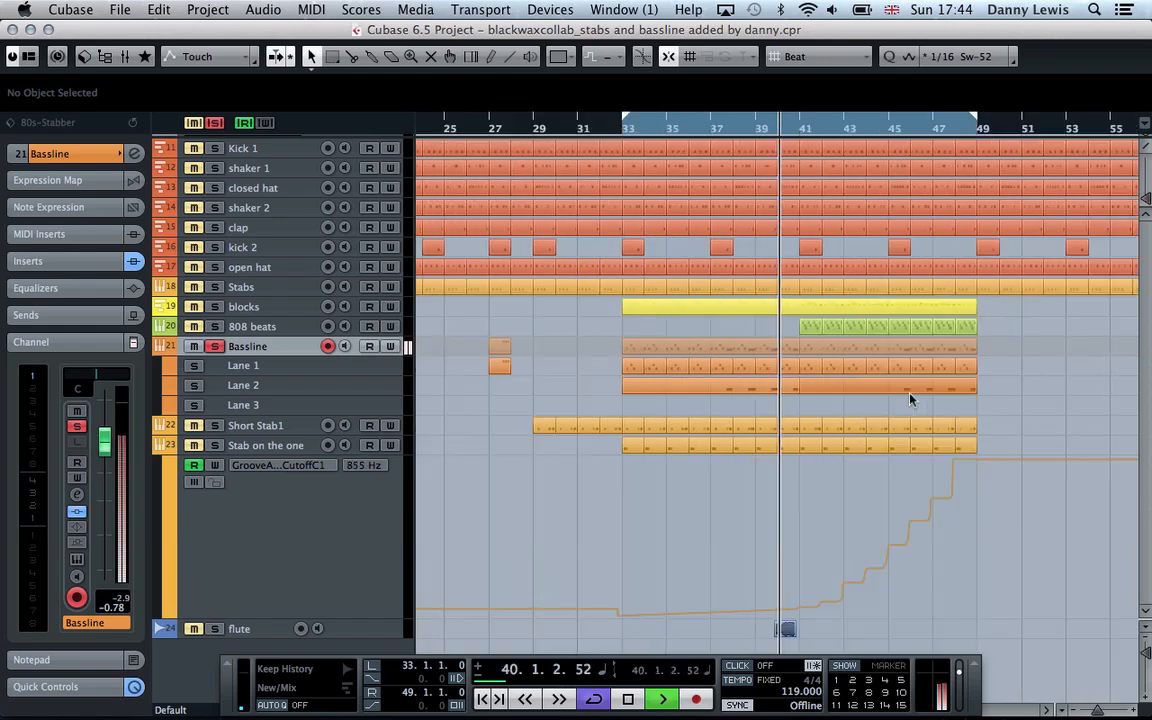
{"action": "left_click", "coordinate": [197, 149]}
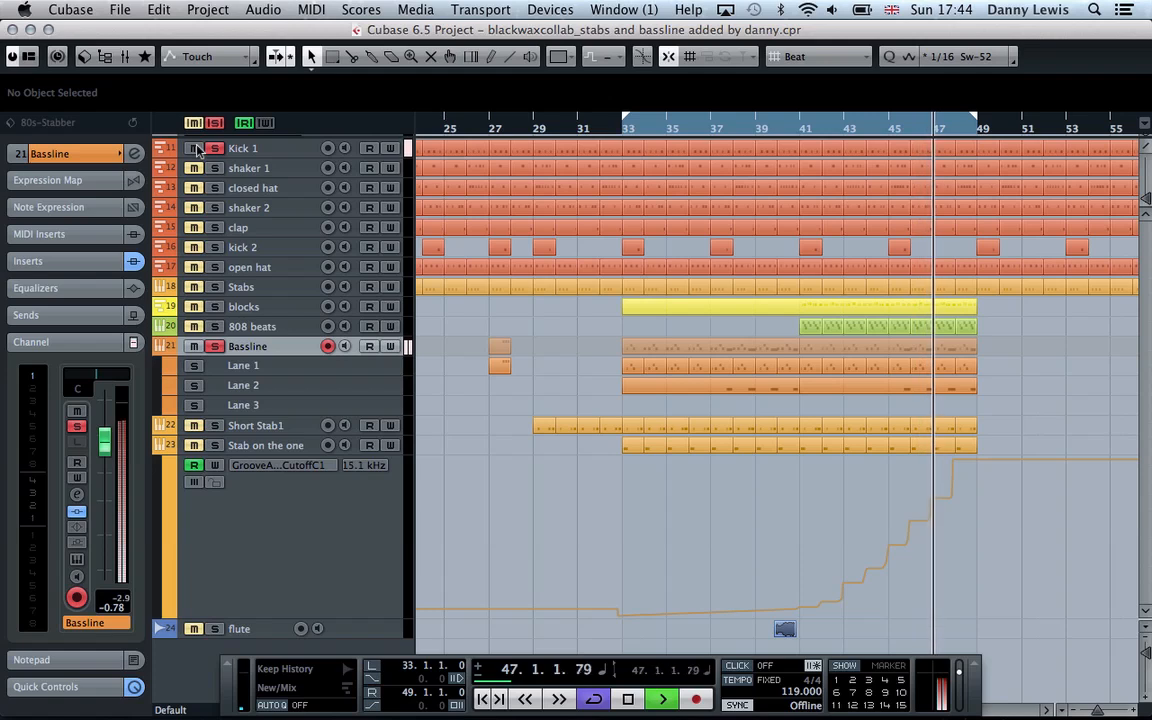
{"action": "key", "text": "space"}
{"action": "left_click", "coordinate": [211, 121]}
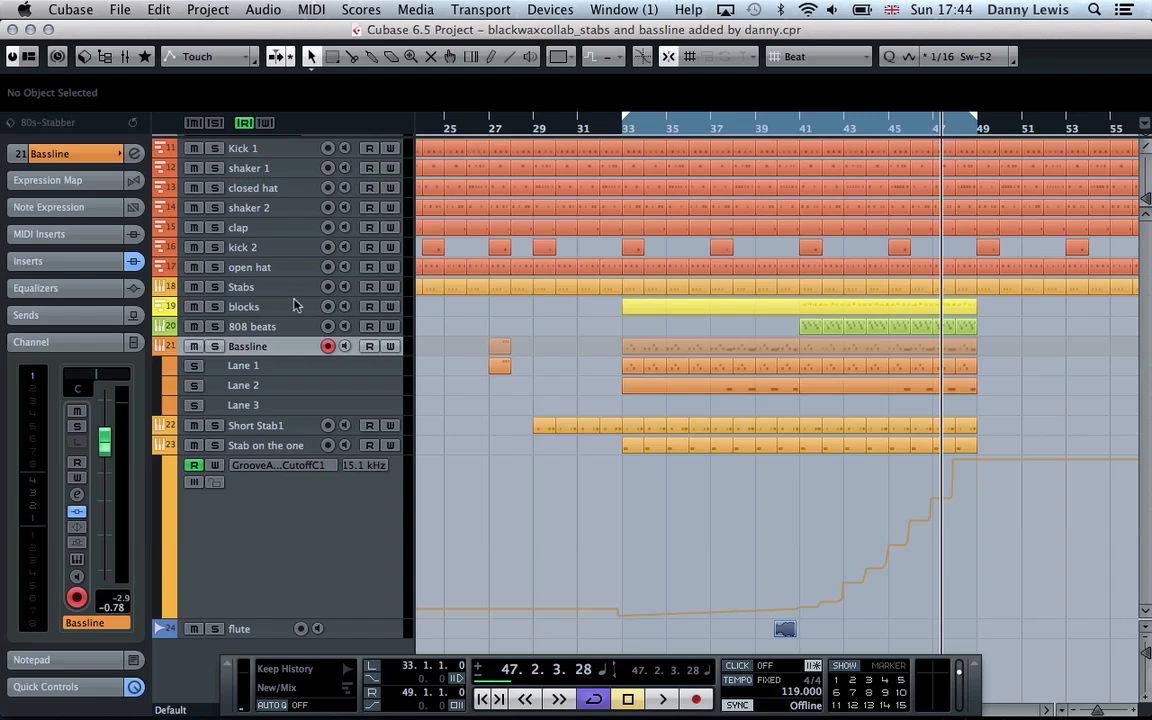
Check the short Bassline part at bar 27 again in the Key Editor and return to the arrangement.
{"action": "double_click", "coordinate": [500, 355]}
{"action": "key", "text": "Return"}
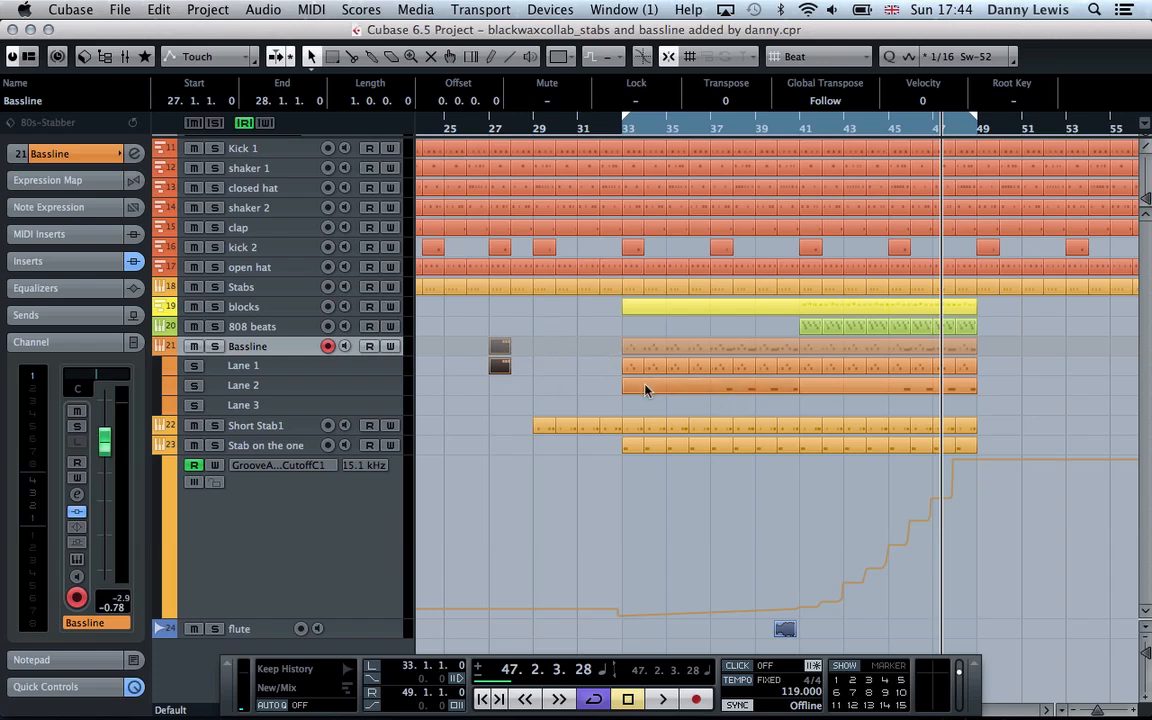
Solo the Short Stab1 track and view its part at bar 29 in the Key Editor.
{"action": "left_click", "coordinate": [272, 426]}
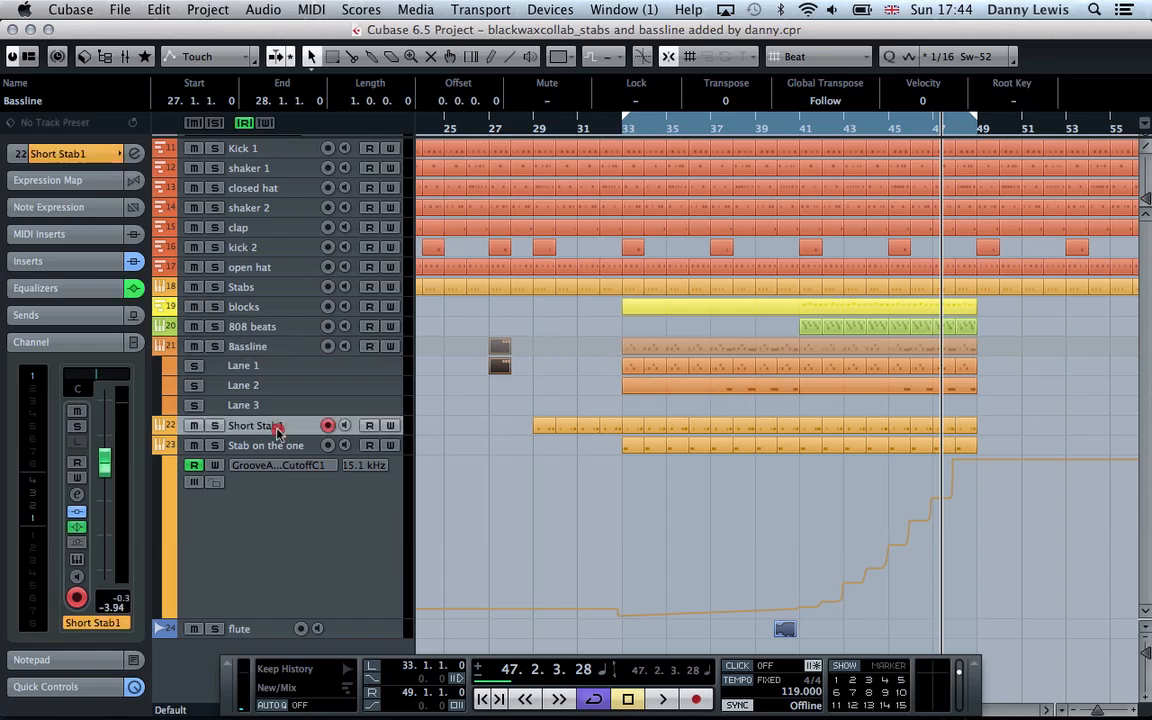
{"action": "key", "text": "s"}
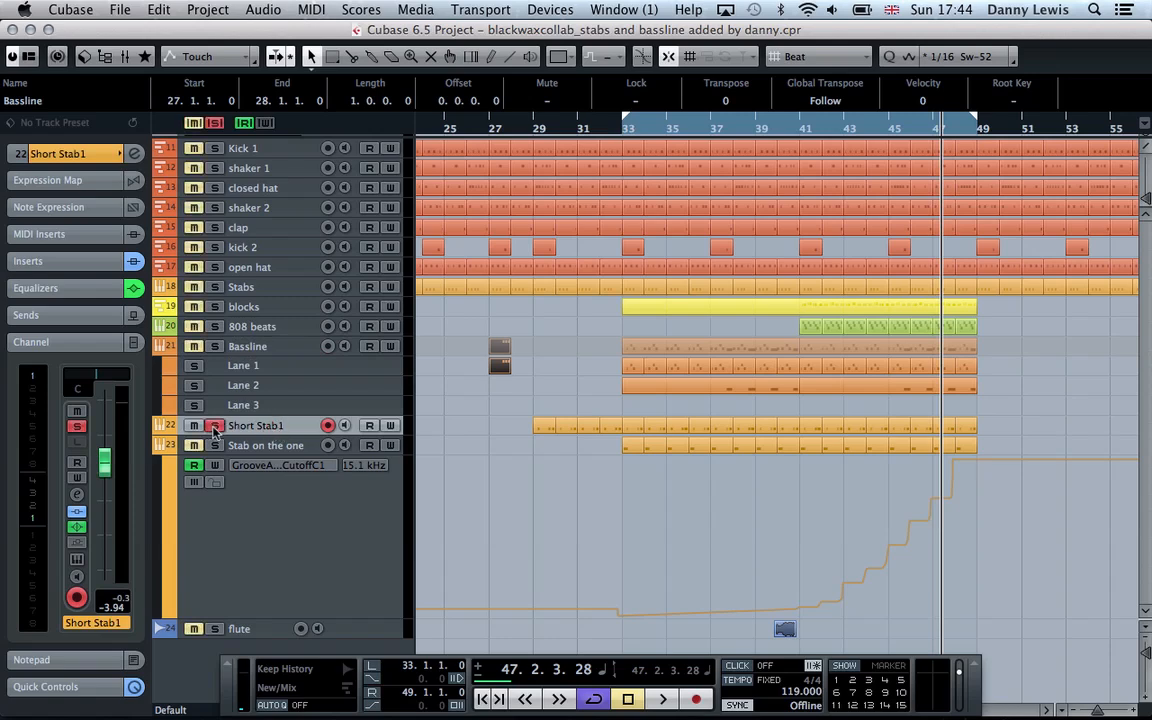
{"action": "left_click", "coordinate": [544, 427]}
{"action": "double_click", "coordinate": [537, 426]}
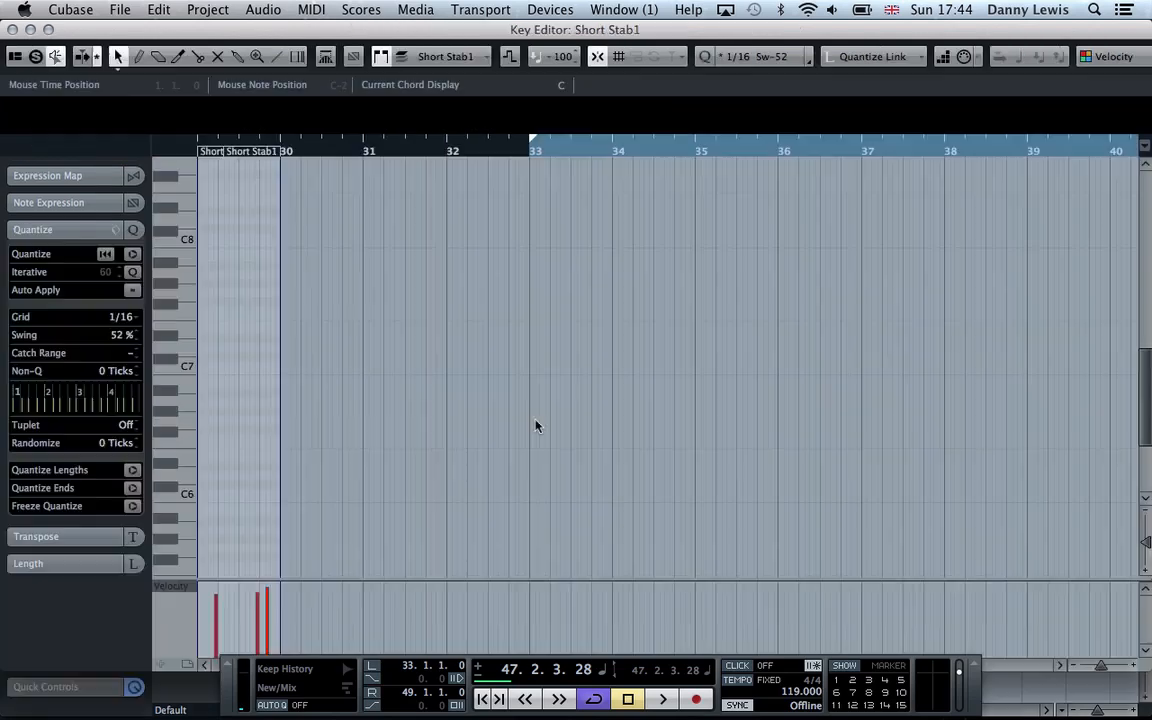
{"action": "key", "text": "Return"}
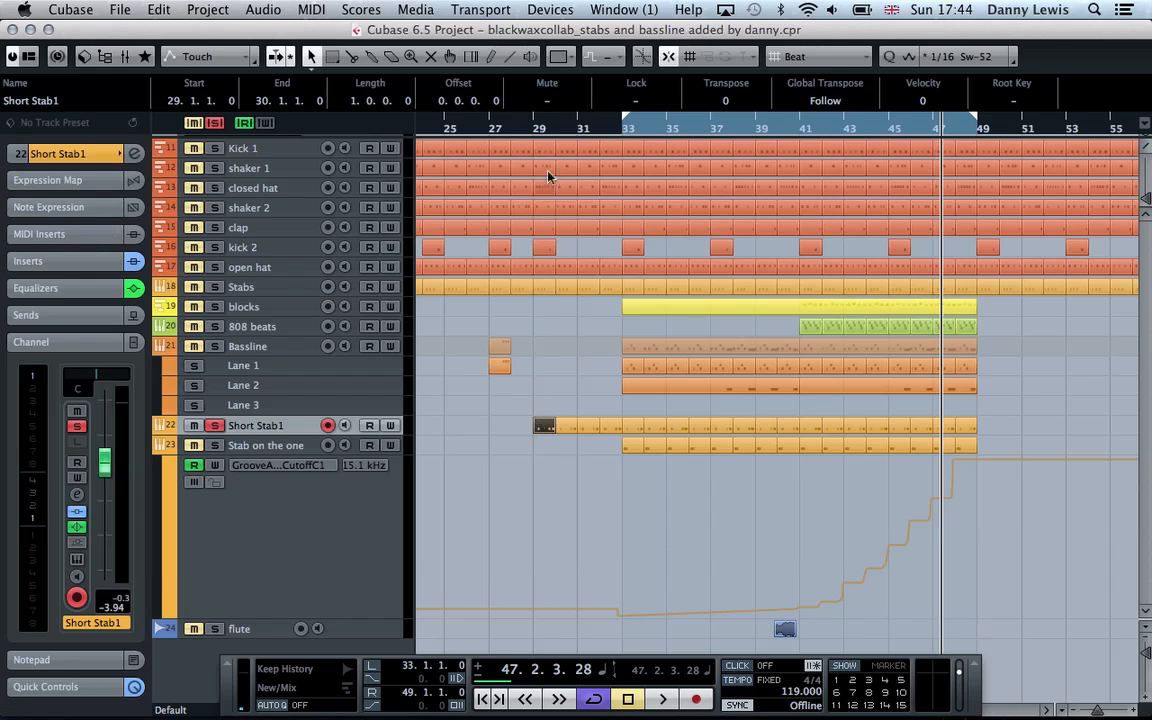
Play the soloed Short Stab1 from bar 29 and examine the notes of its part at bar 31.
{"action": "left_click", "coordinate": [538, 128]}
{"action": "key", "text": "space"}
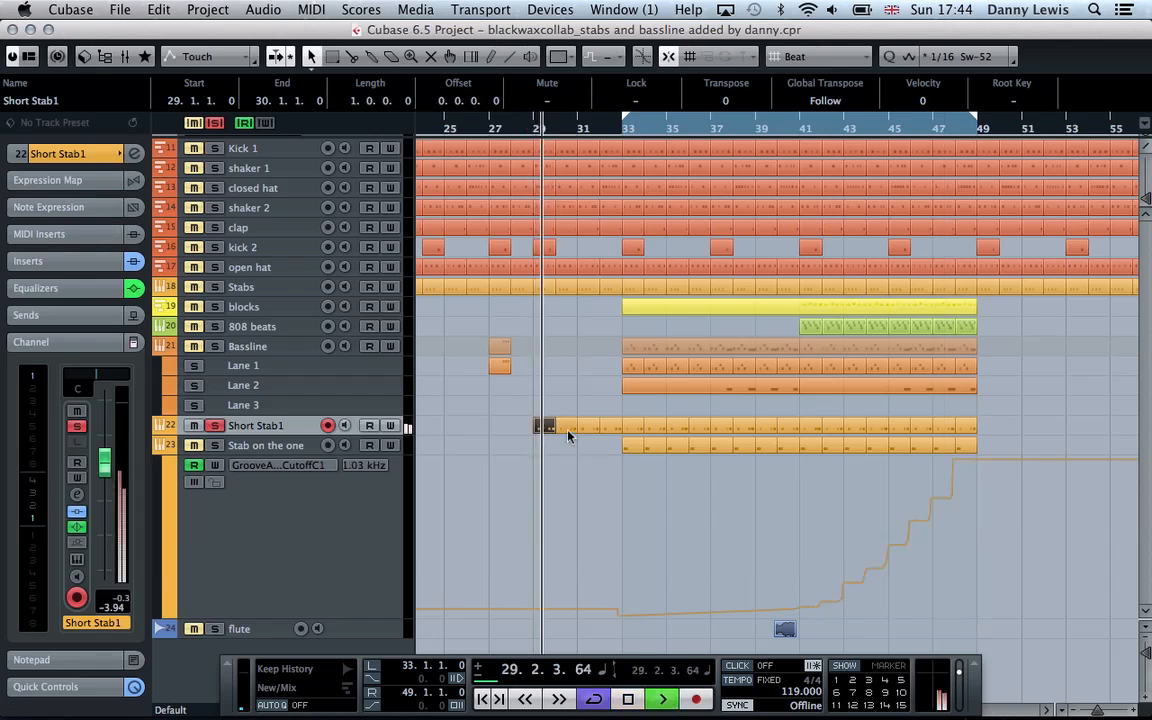
{"action": "double_click", "coordinate": [593, 431]}
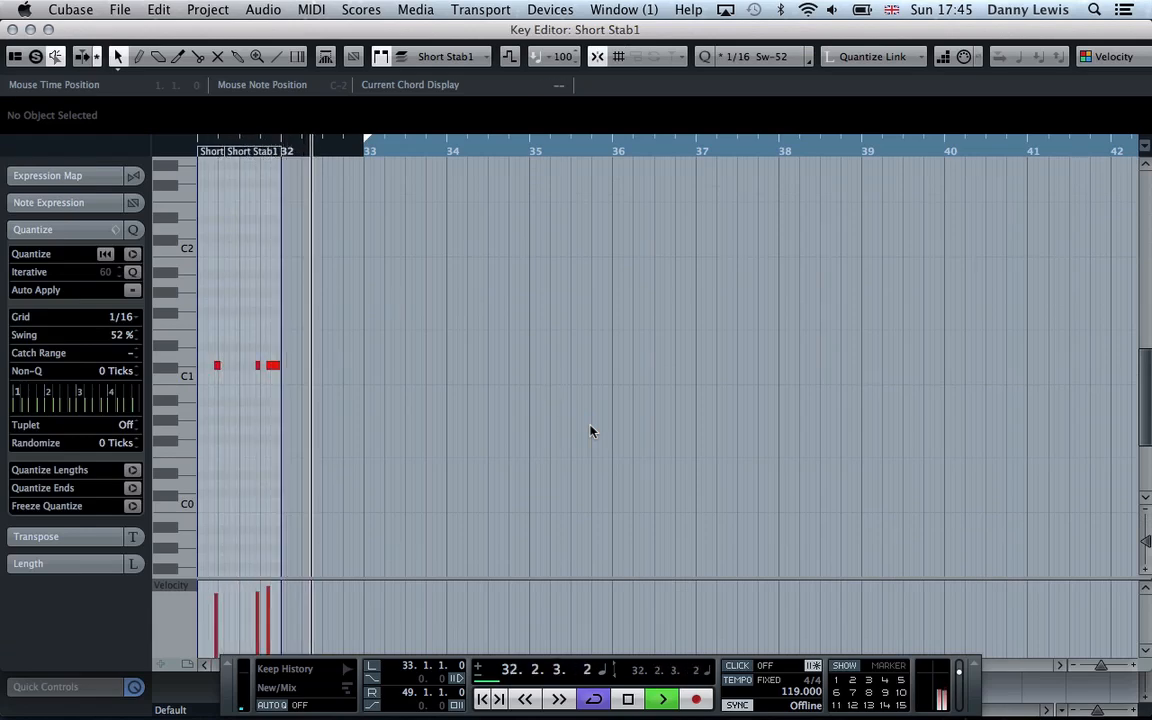
{"action": "key", "text": "Return"}
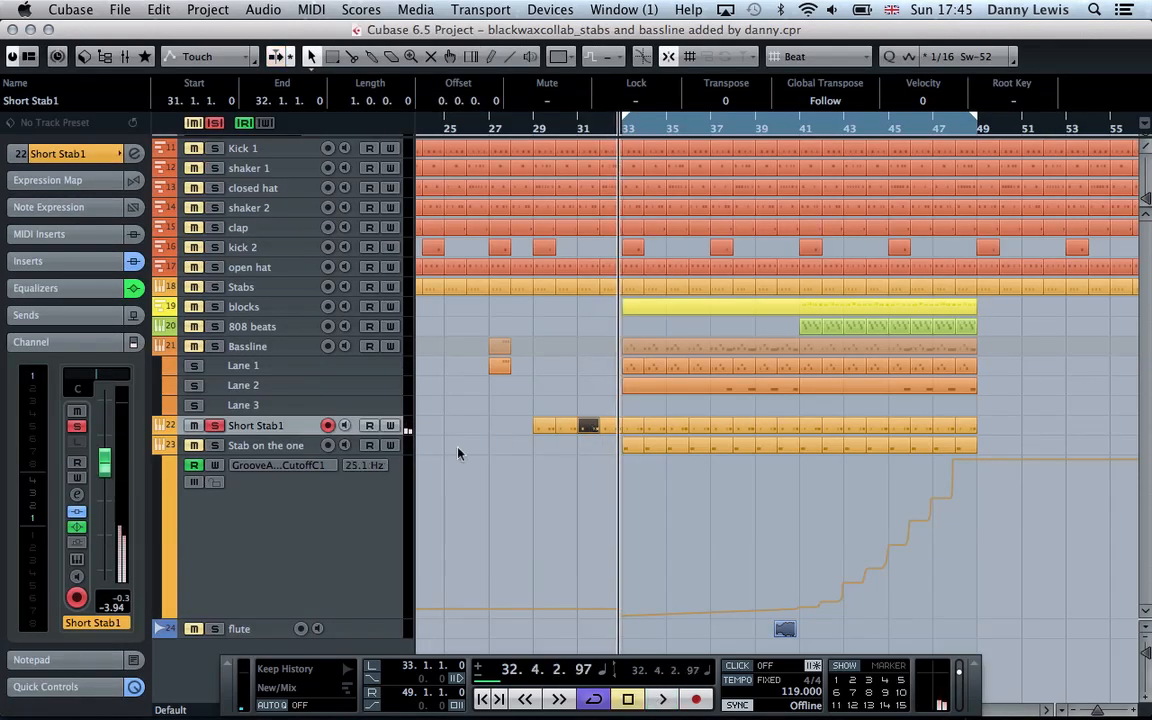
Open the Short Stab1 track's Groove Agent ONE instrument and reposition its window so the whole interface is visible.
{"action": "left_click", "coordinate": [77, 560]}
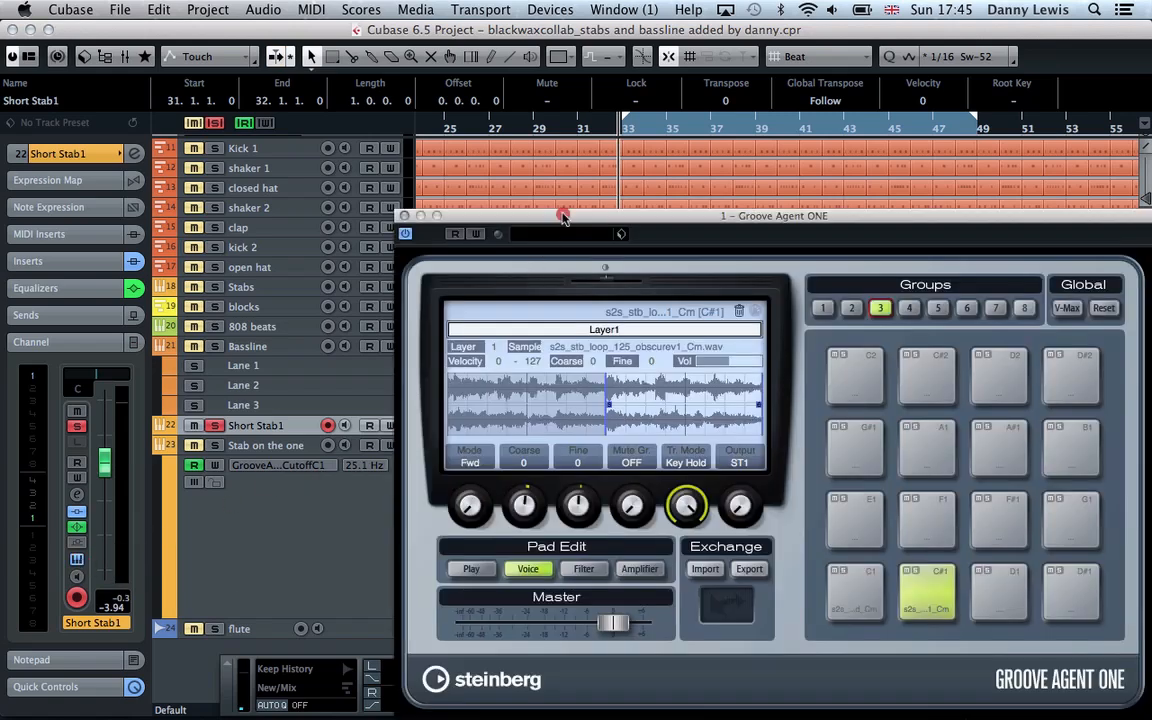
{"action": "left_click_drag", "start_coordinate": [564, 218], "coordinate": [392, 114]}
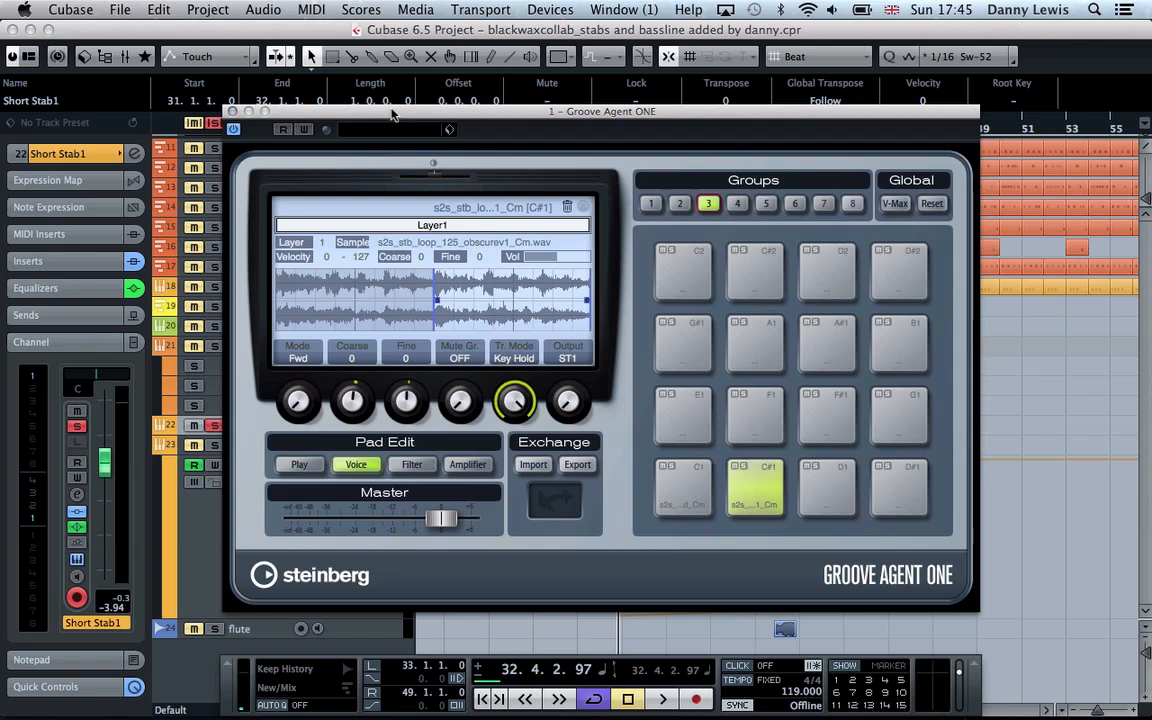
Open the Sound Browser, close the Groove Agent ONE window and list the audio files of the S2S Deep House Bundle folder.
{"action": "left_click", "coordinate": [748, 498]}
{"action": "left_click", "coordinate": [416, 9]}
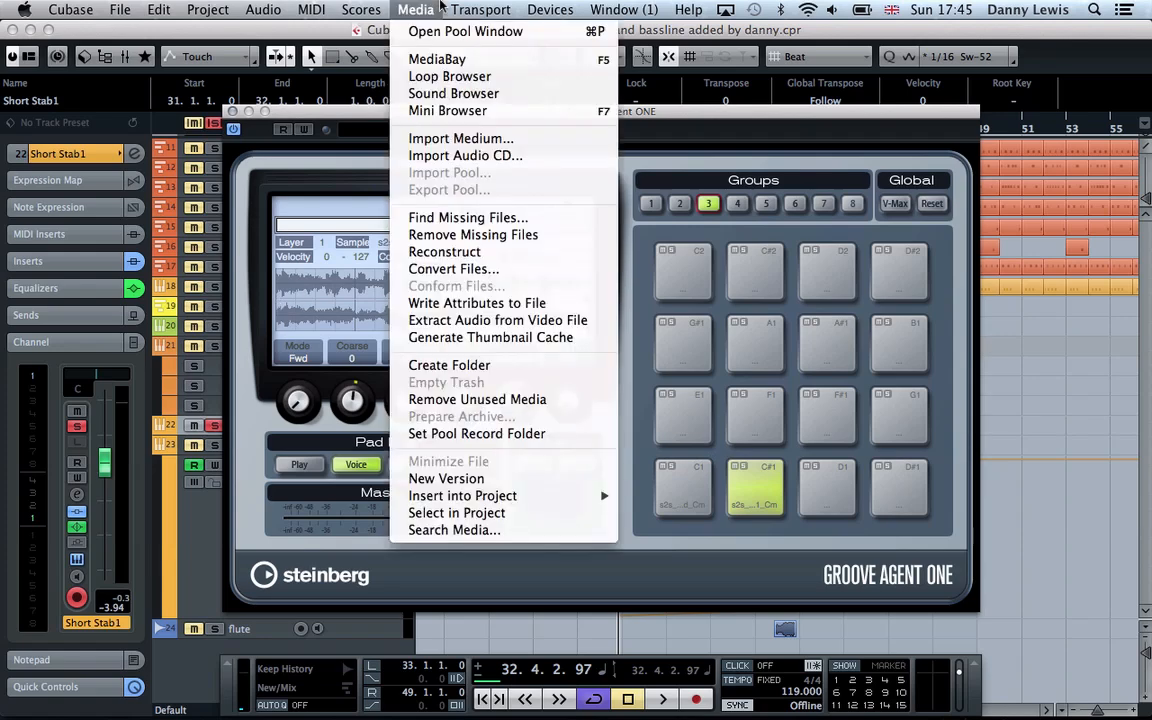
{"action": "left_click", "coordinate": [443, 94]}
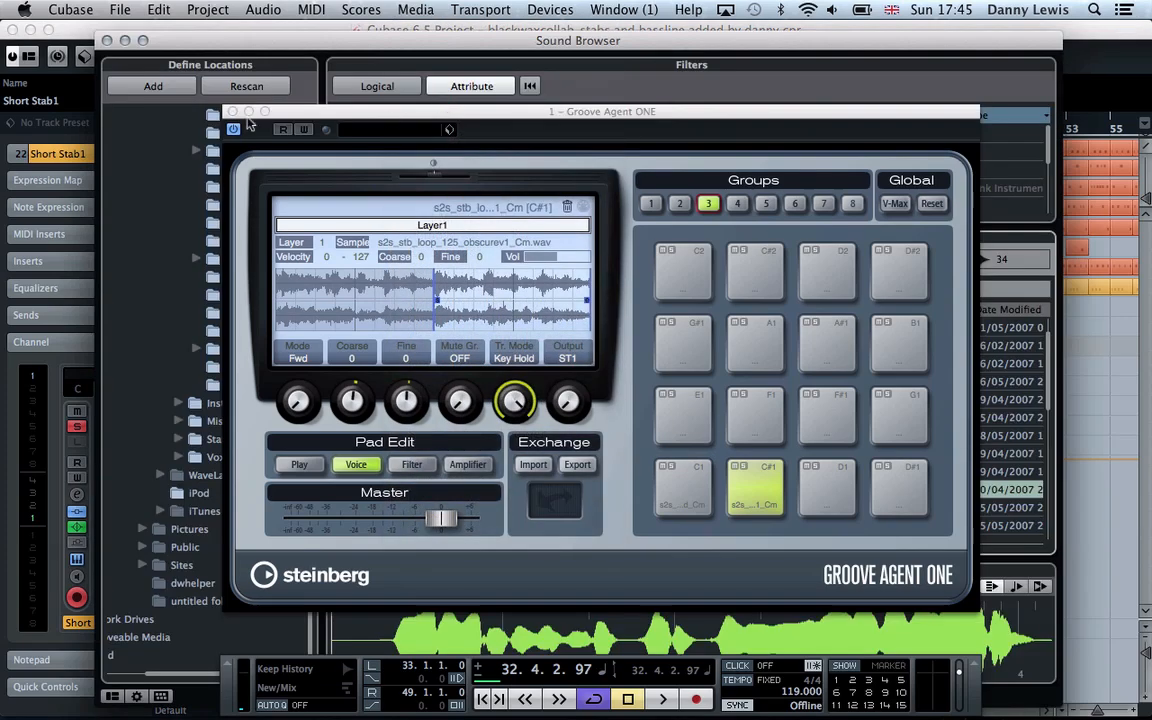
{"action": "left_click", "coordinate": [232, 111]}
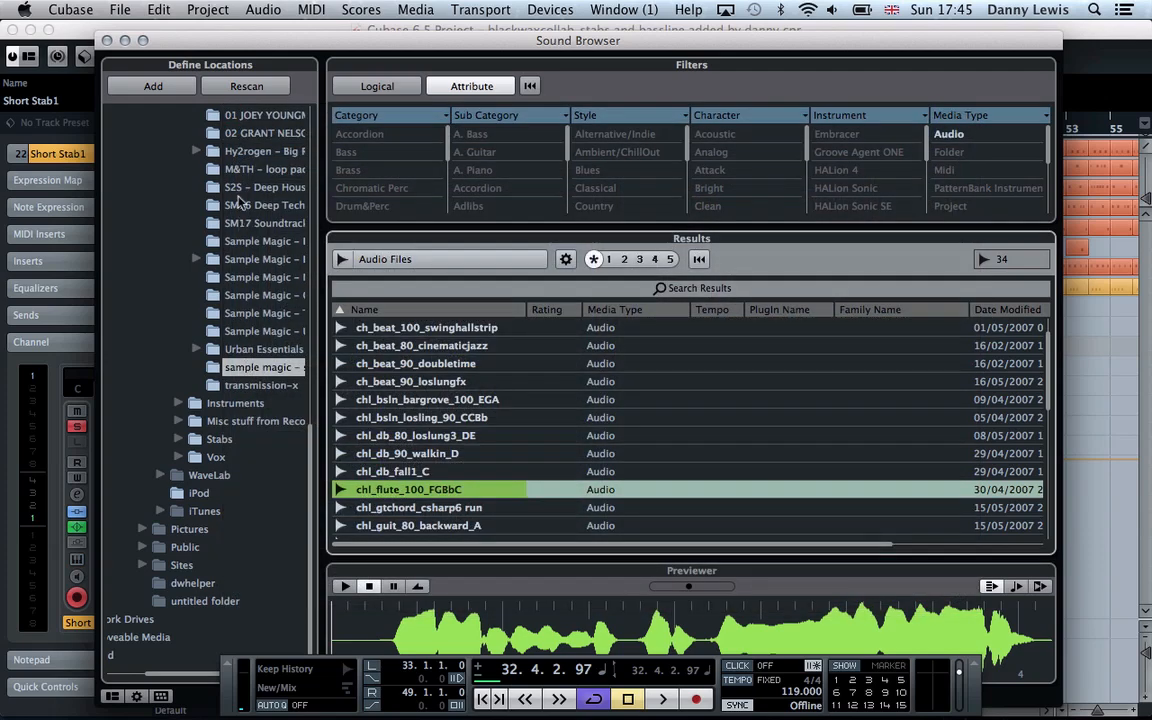
{"action": "left_click", "coordinate": [239, 192]}
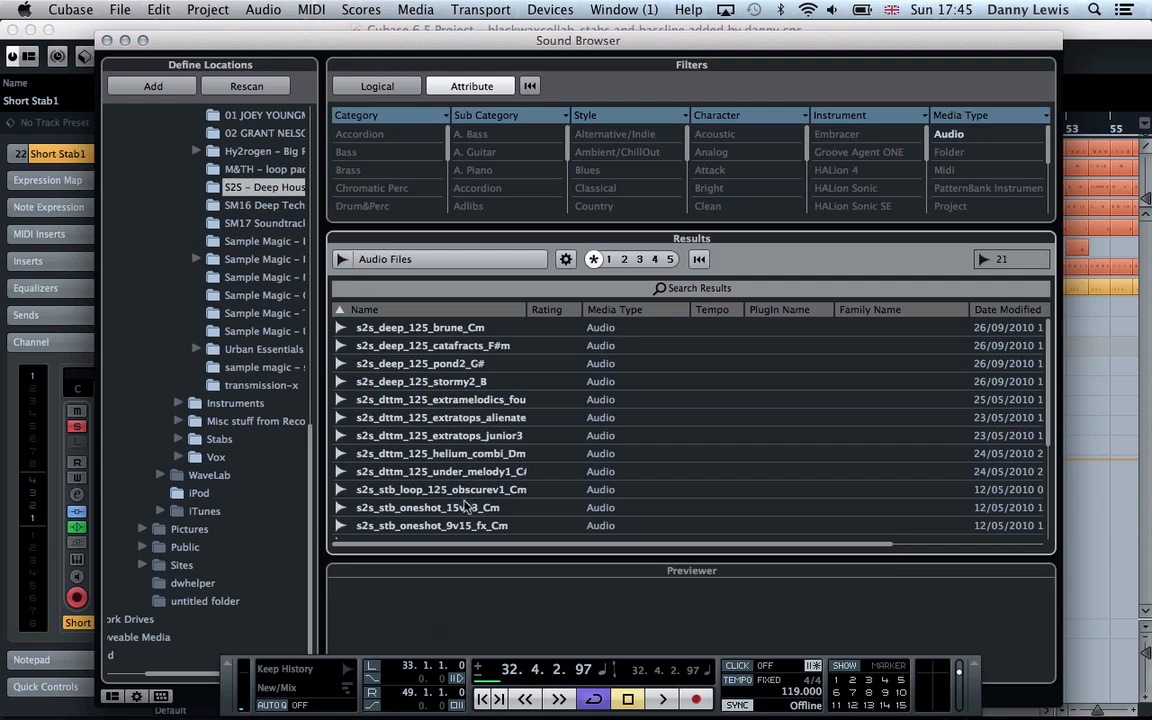
Audition several S2S stab samples, including s2s_stbs_oneshot_1v7_Cm, s2s_stbs_loop_125_wildwest1, s2s_stbs_loop_125_efemefe1_Cm and s2s_stb_oneshot_9v15_fx_Cm.
{"action": "scroll", "coordinate": [465, 507], "scroll_direction": "down", "scroll_amount": 3}
{"action": "left_click", "coordinate": [410, 496]}
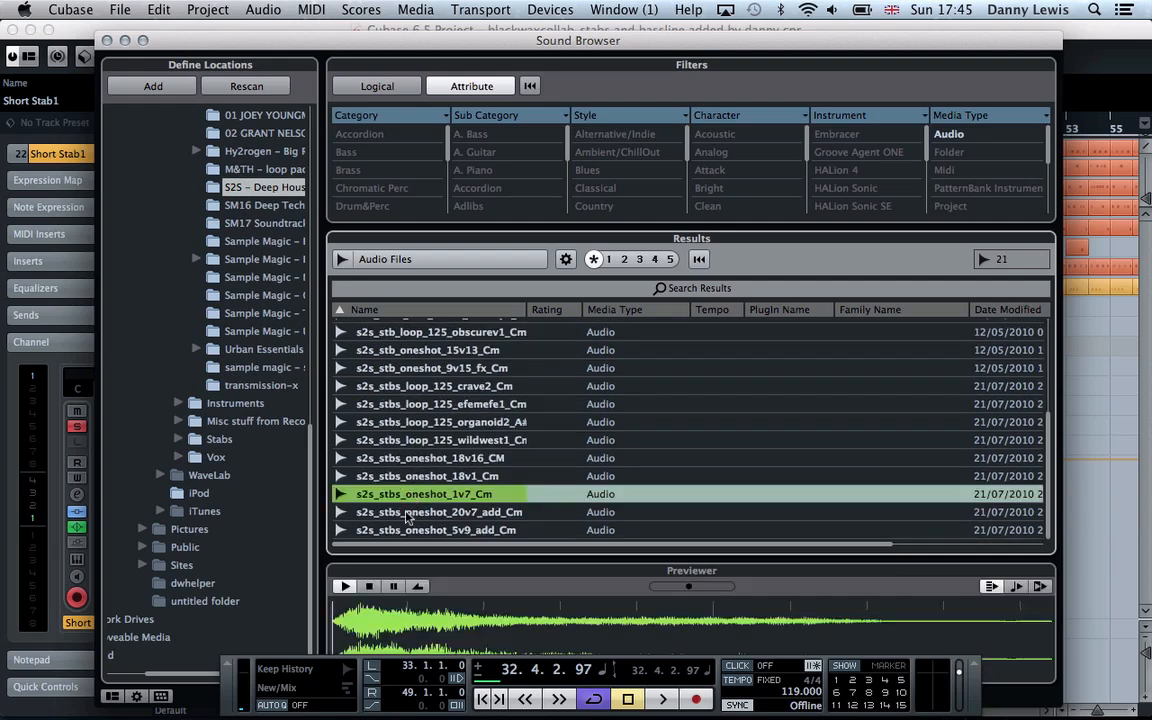
{"action": "left_click", "coordinate": [405, 512]}
{"action": "left_click", "coordinate": [411, 441]}
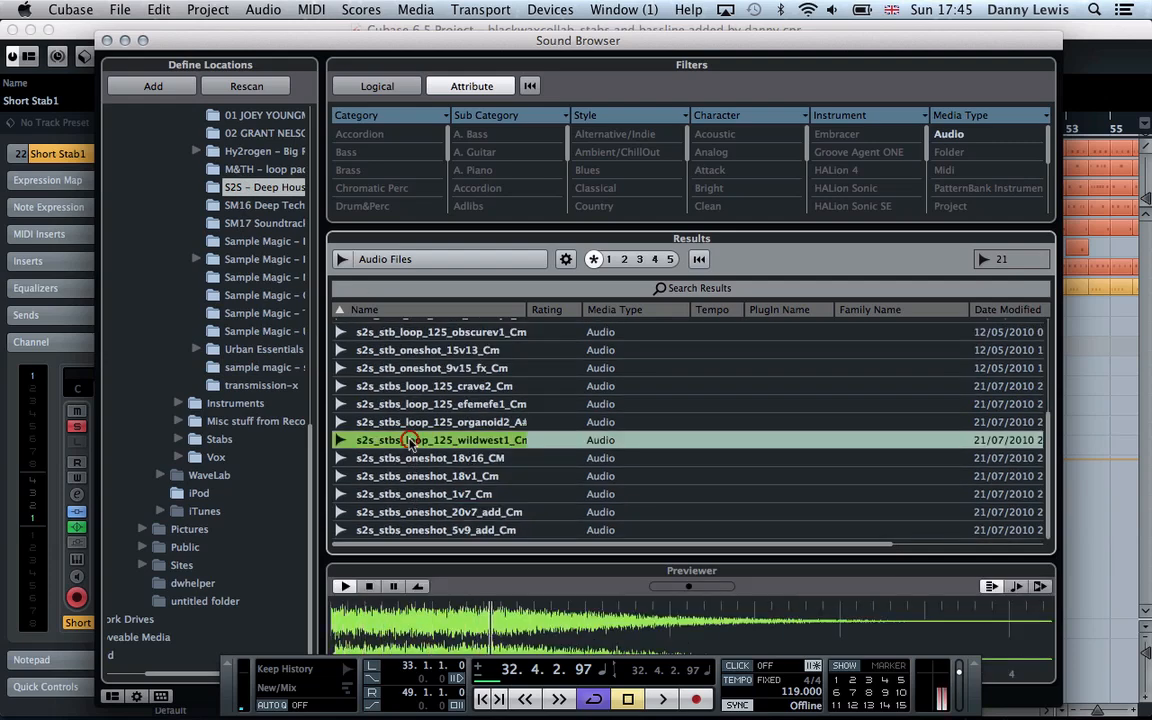
{"action": "left_click", "coordinate": [420, 405]}
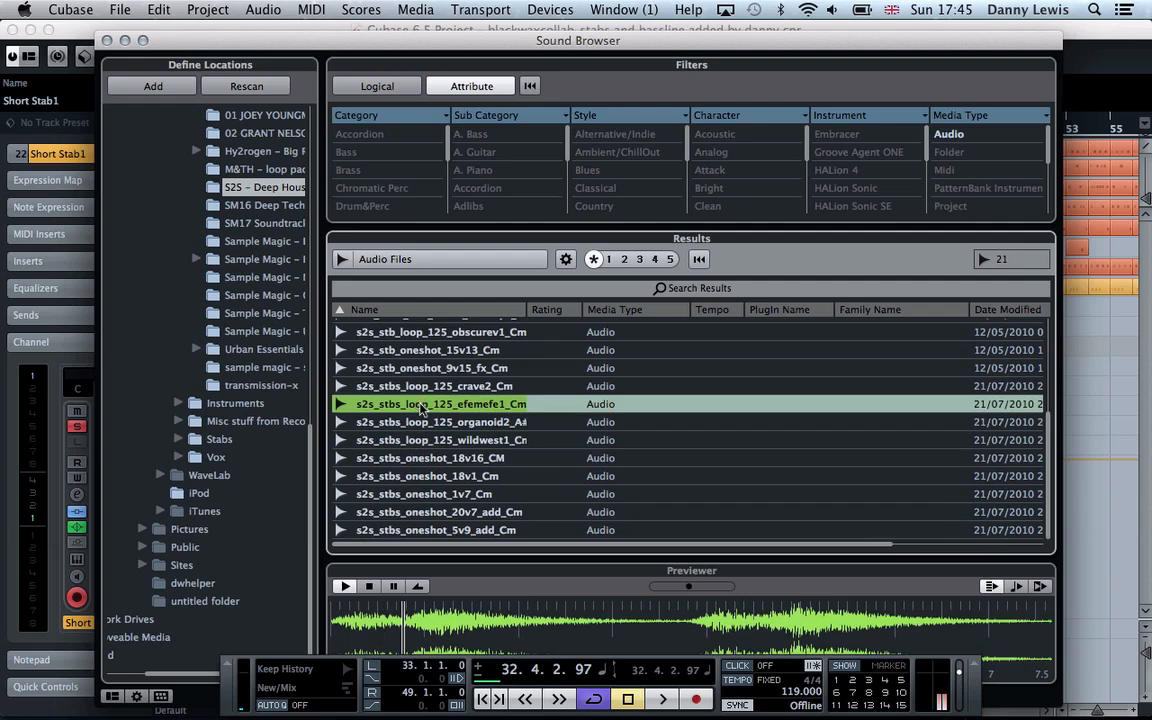
{"action": "left_click", "coordinate": [460, 496]}
{"action": "left_click", "coordinate": [418, 370]}
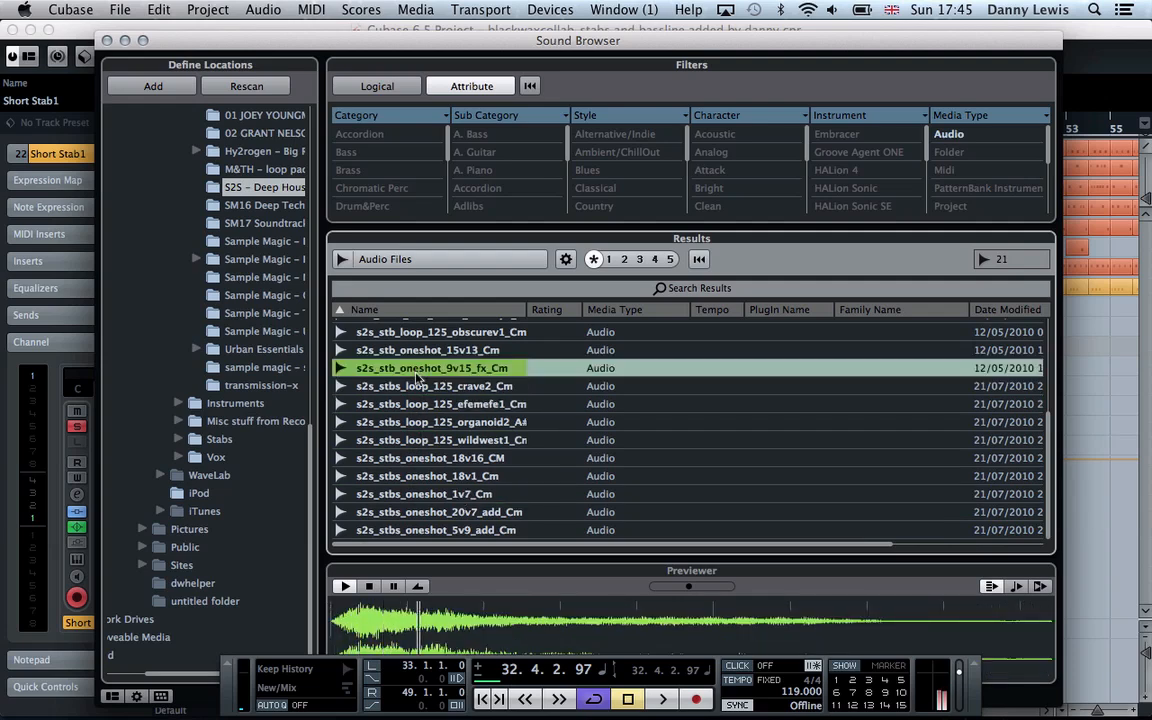
Audition s2s_stb_loop_125_obscurev1_Cm and step through the following stab loops and one-shots down to s2s_stbs_oneshot_1v7_Cm.
{"action": "key", "text": "Up"}
{"action": "key", "text": "Up"}
{"action": "key", "text": "Up"}
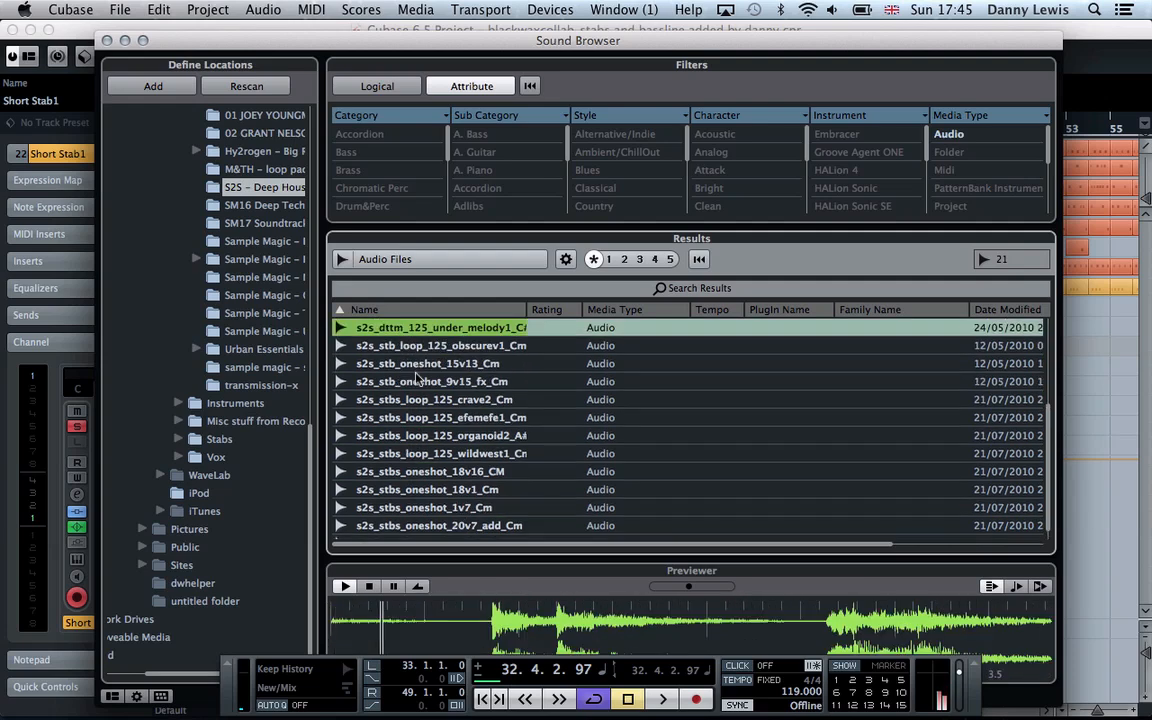
{"action": "key", "text": "Down"}
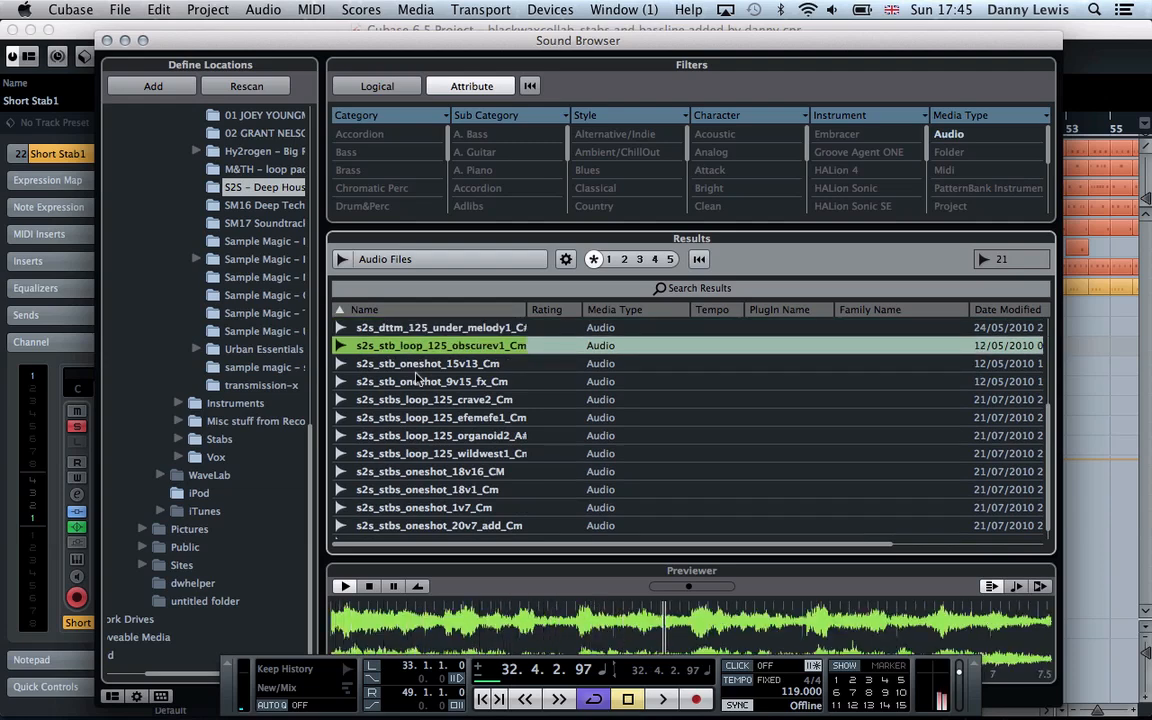
{"action": "key", "text": "Down"}
{"action": "key", "text": "Down"}
{"action": "key", "text": "Down"}
{"action": "key", "text": "Down"}
{"action": "key", "text": "Down"}
{"action": "key", "text": "Down"}
{"action": "key", "text": "Down"}
{"action": "key", "text": "Down"}
{"action": "key", "text": "Down"}
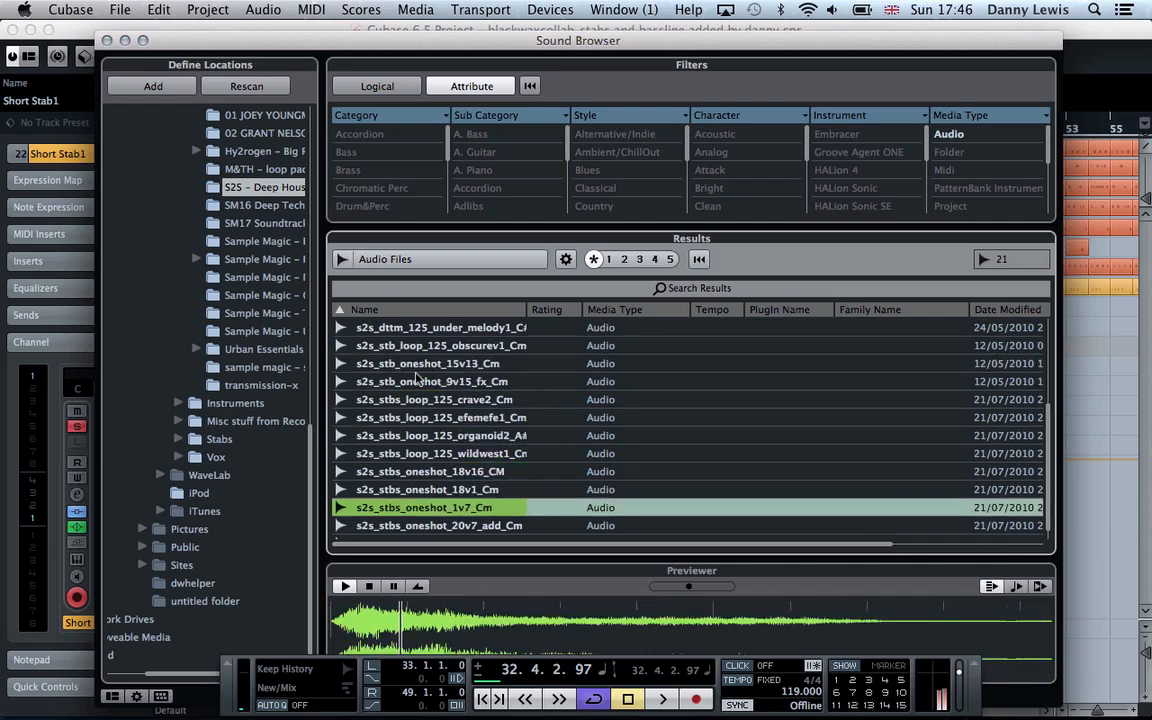
Stop the sample preview, check the full name of the selected sample pack folder and close the Sound Browser.
{"action": "left_click", "coordinate": [370, 587]}
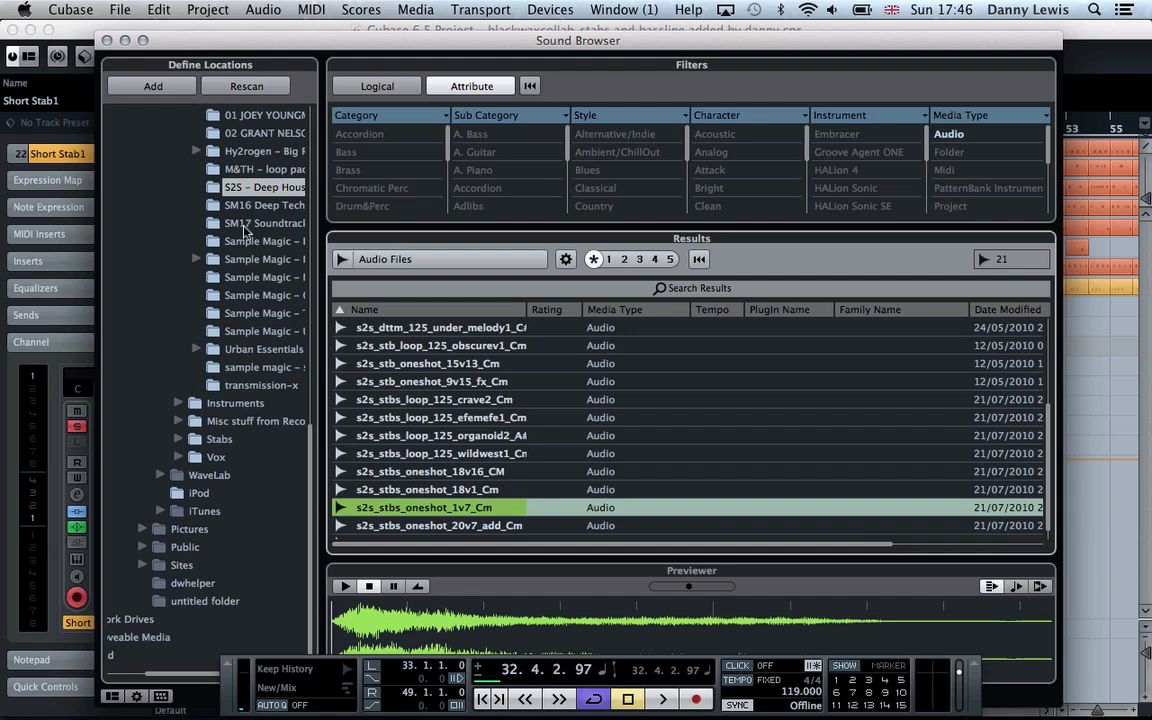
{"action": "scroll", "coordinate": [244, 230], "scroll_direction": "right", "scroll_amount": 5}
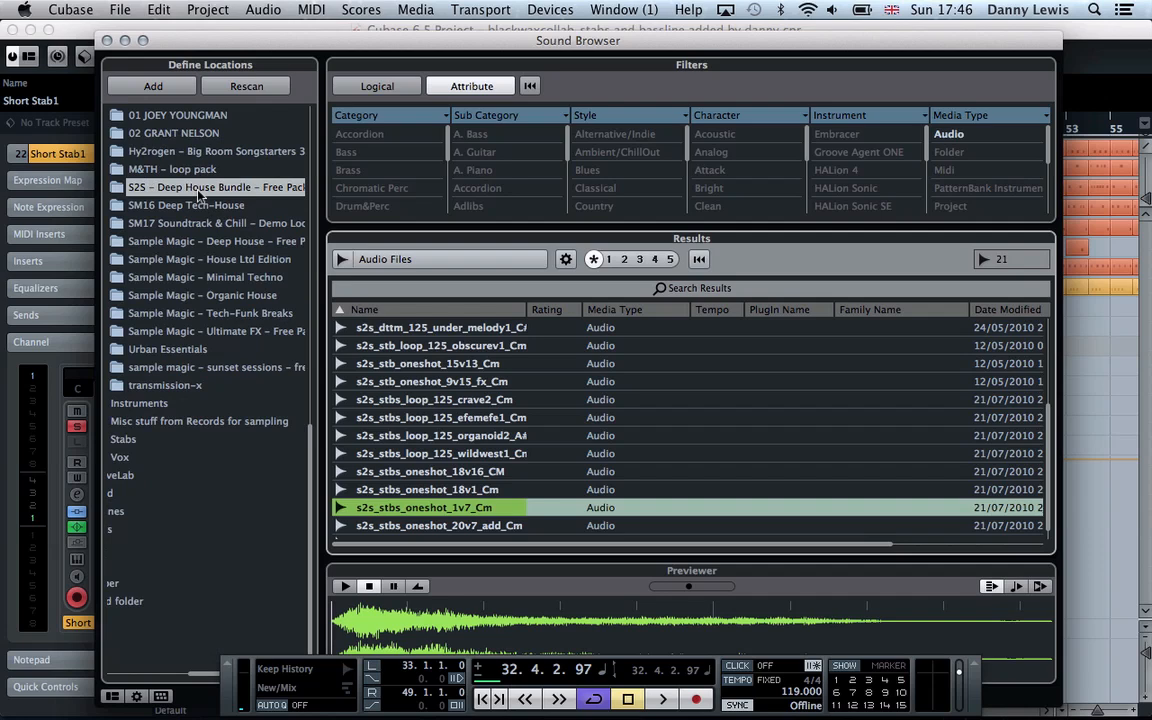
{"action": "left_click", "coordinate": [106, 42]}
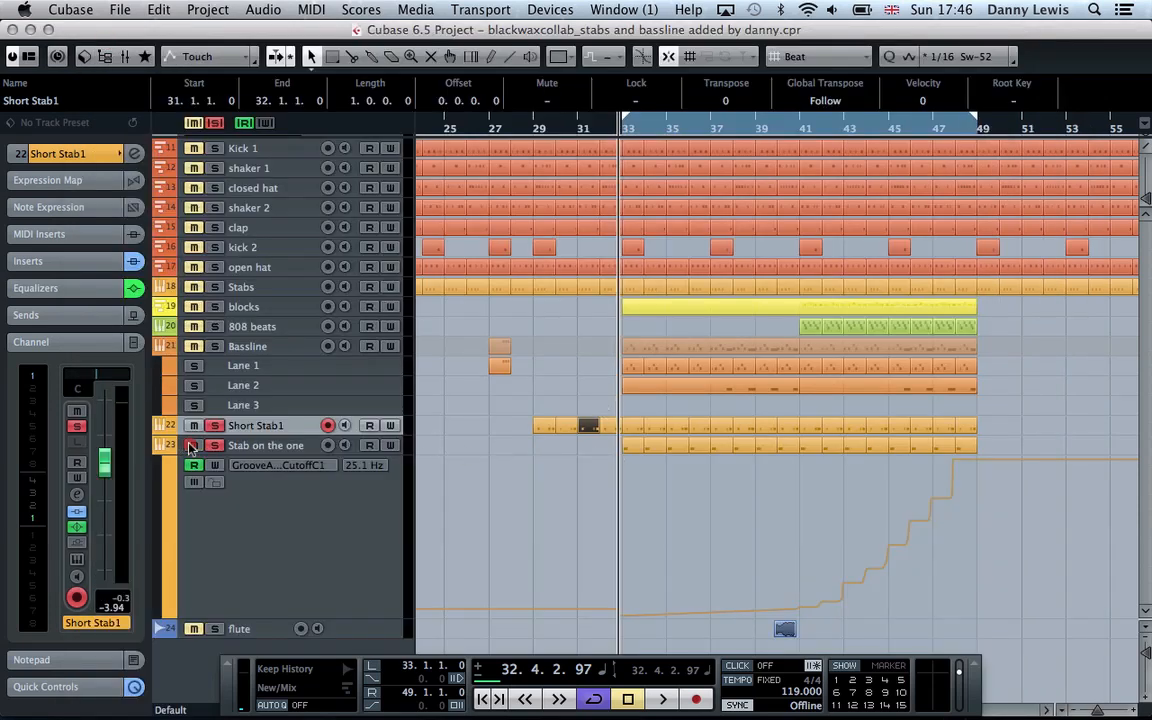
Play the soloed Stab on the one track from bar 33, follow the cutoff automation in its Groove Agent ONE, and cancel its solo.
{"action": "left_click", "coordinate": [287, 446]}
{"action": "key", "text": "space"}
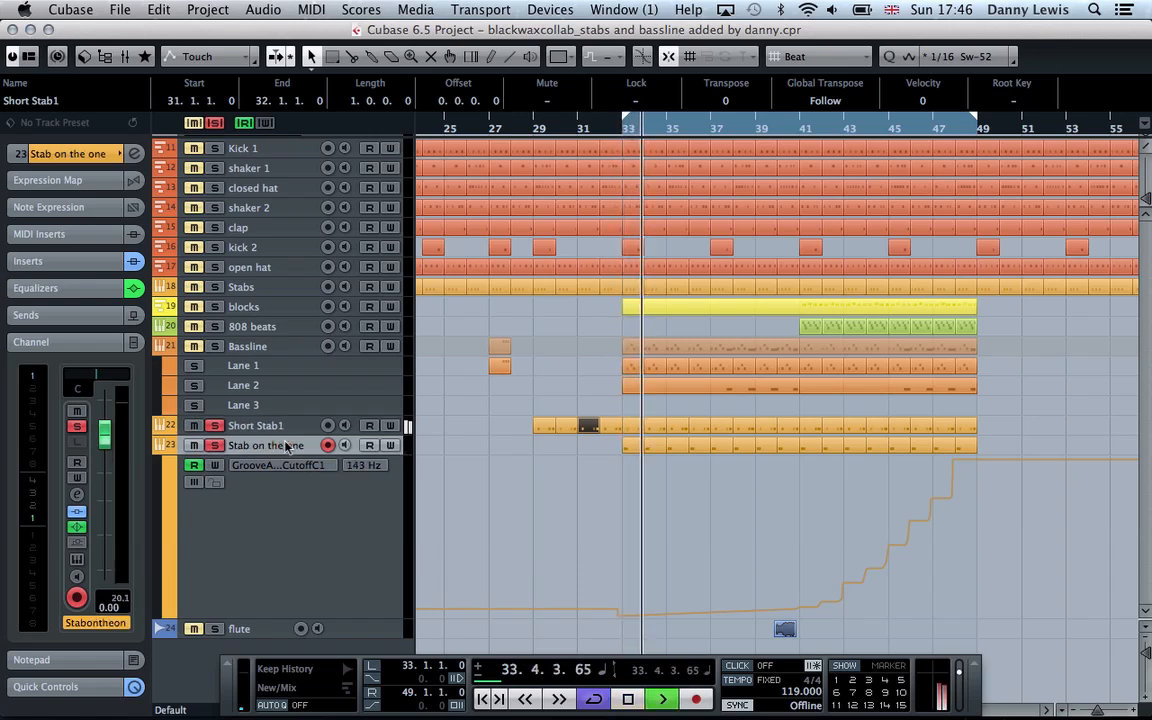
{"action": "left_click", "coordinate": [76, 561]}
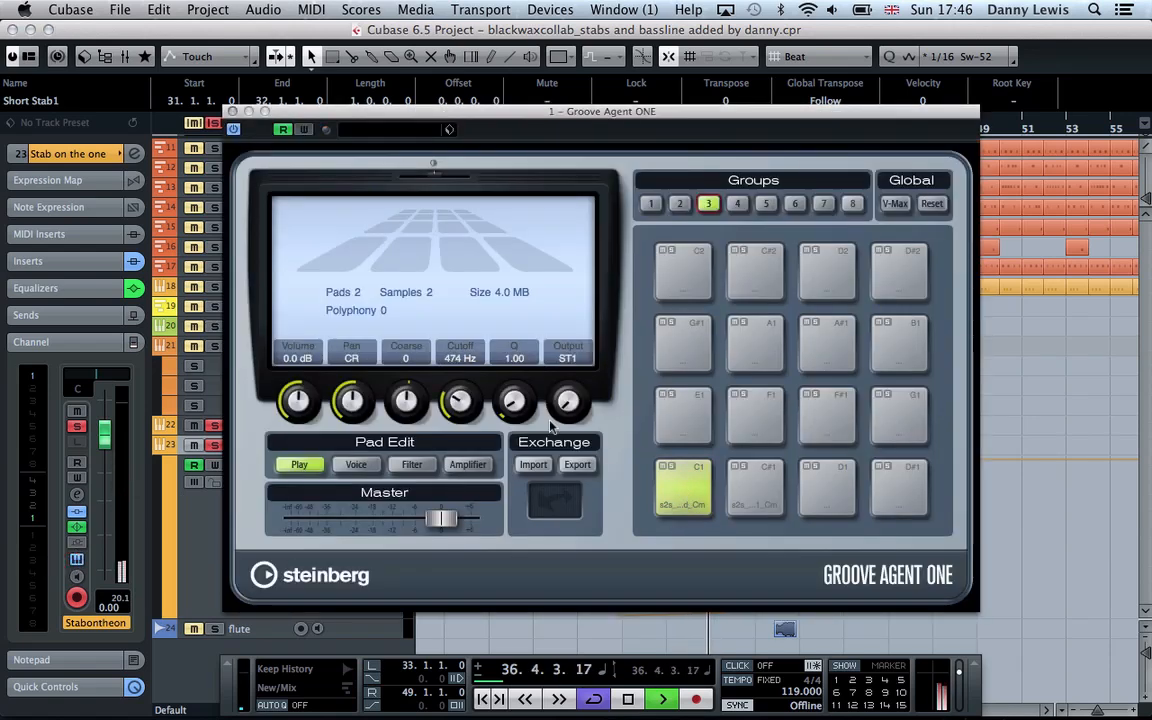
{"action": "scroll", "coordinate": [452, 397], "scroll_direction": "up", "scroll_amount": 4}
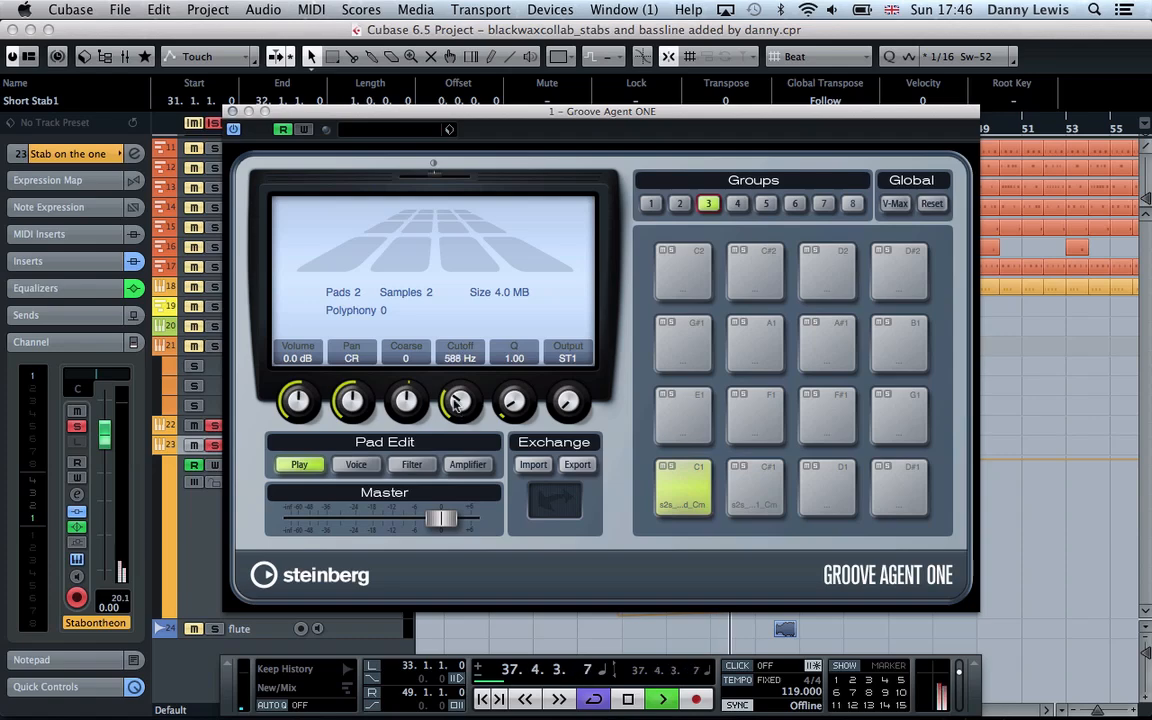
{"action": "left_click", "coordinate": [233, 111]}
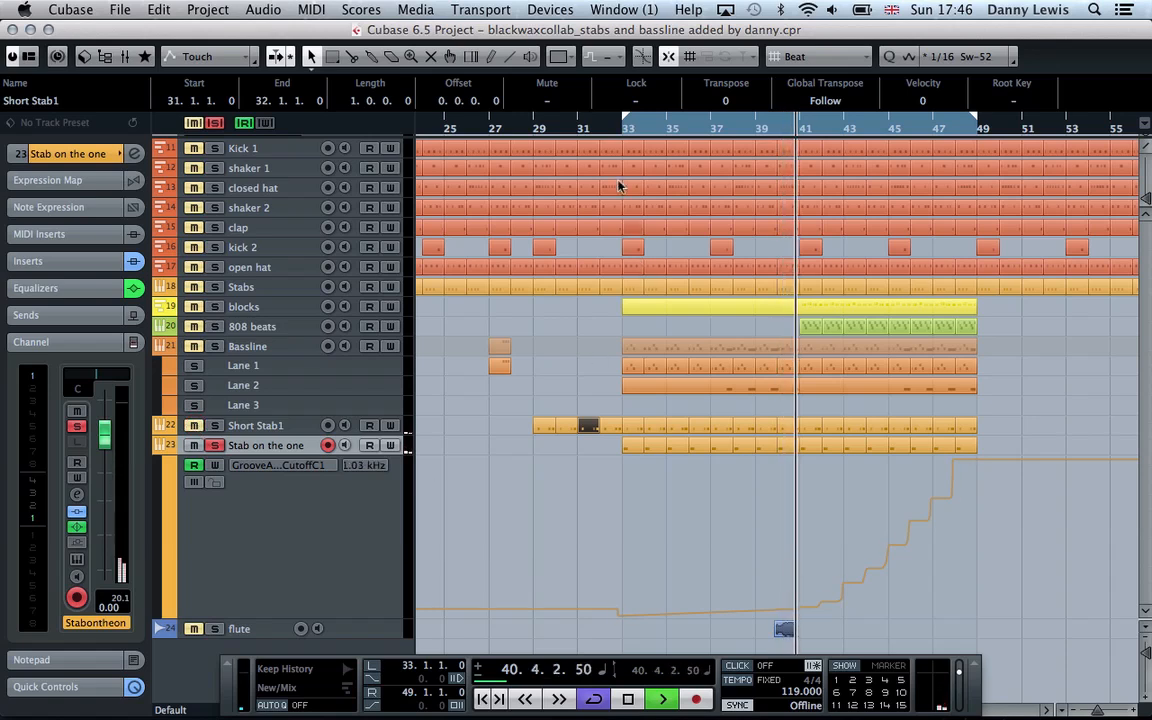
{"action": "left_click", "coordinate": [619, 128]}
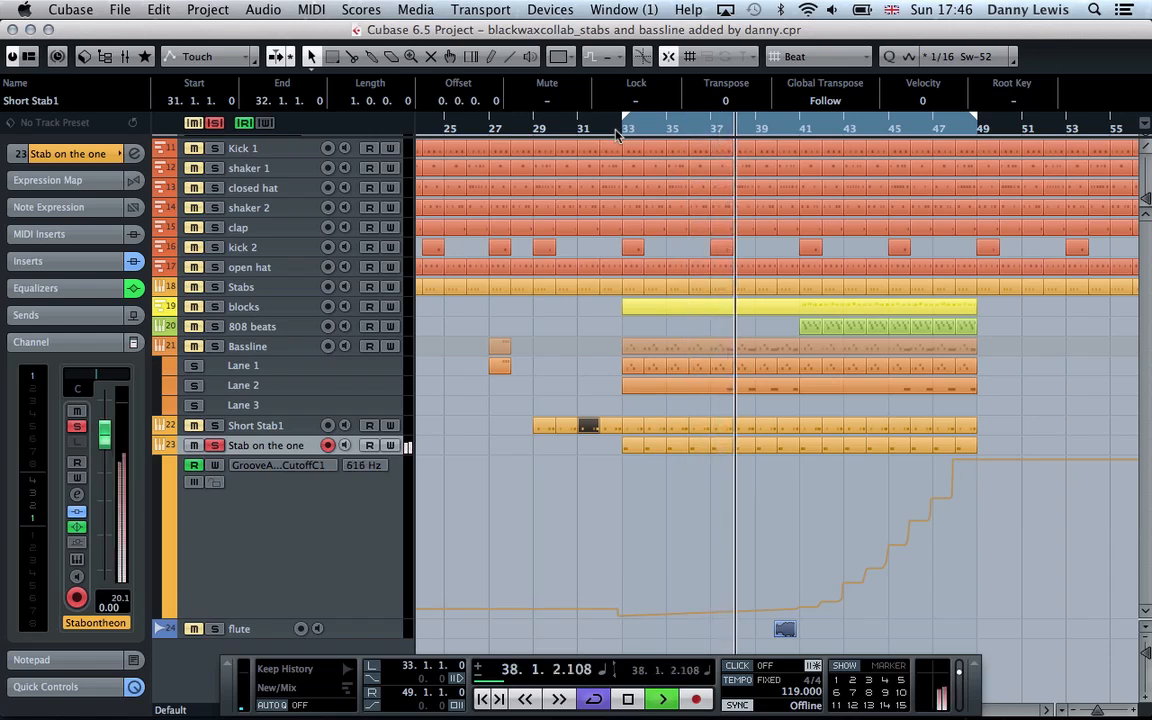
{"action": "left_click", "coordinate": [214, 446]}
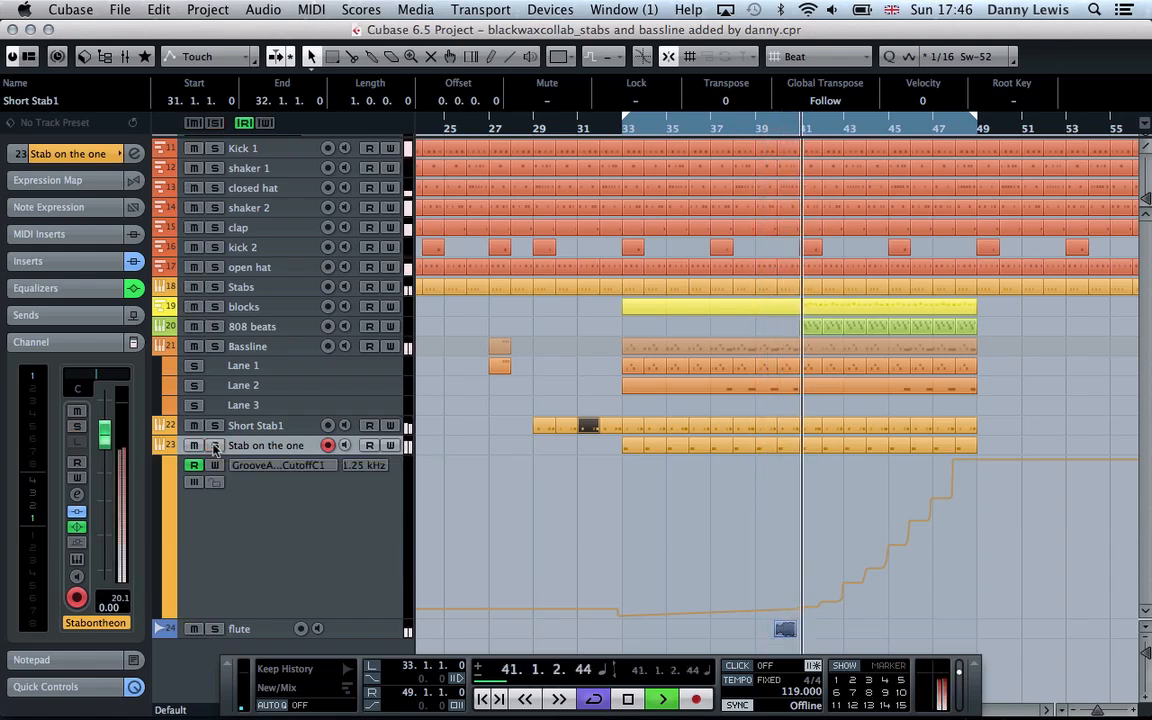
Listen to the blocks and 808 beats tracks soloed in turn, view the 808 beats track settings, and stop playback with all solos off.
{"action": "left_click", "coordinate": [214, 306]}
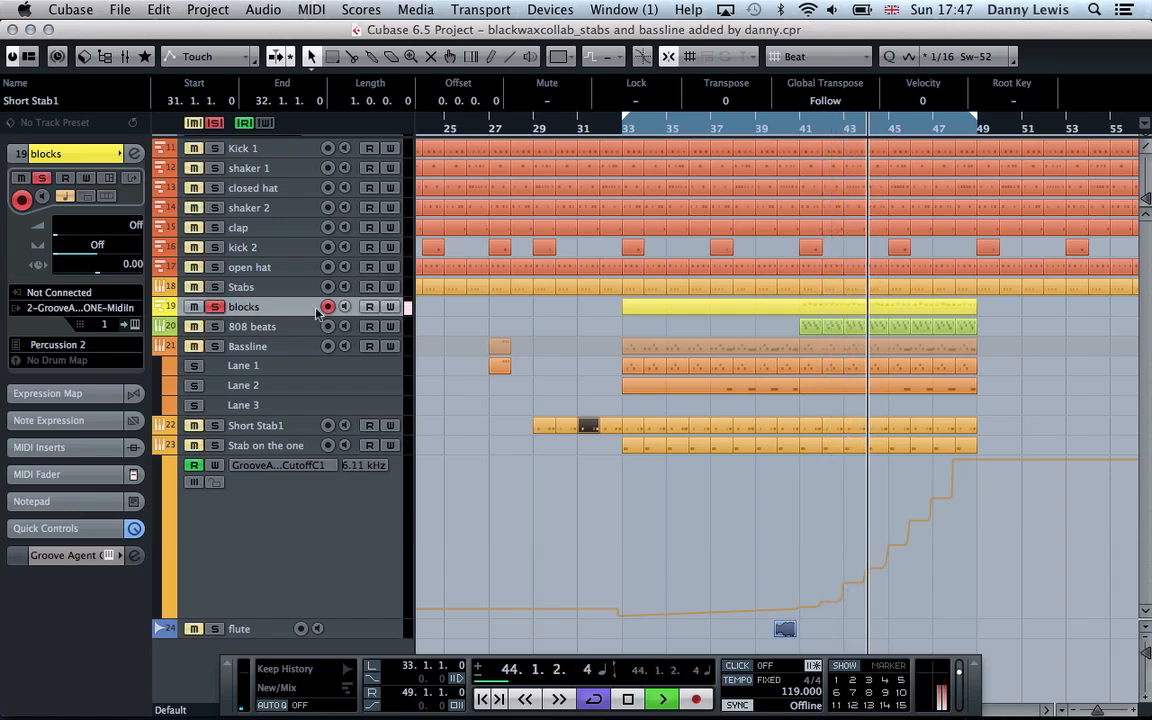
{"action": "left_click", "coordinate": [215, 307]}
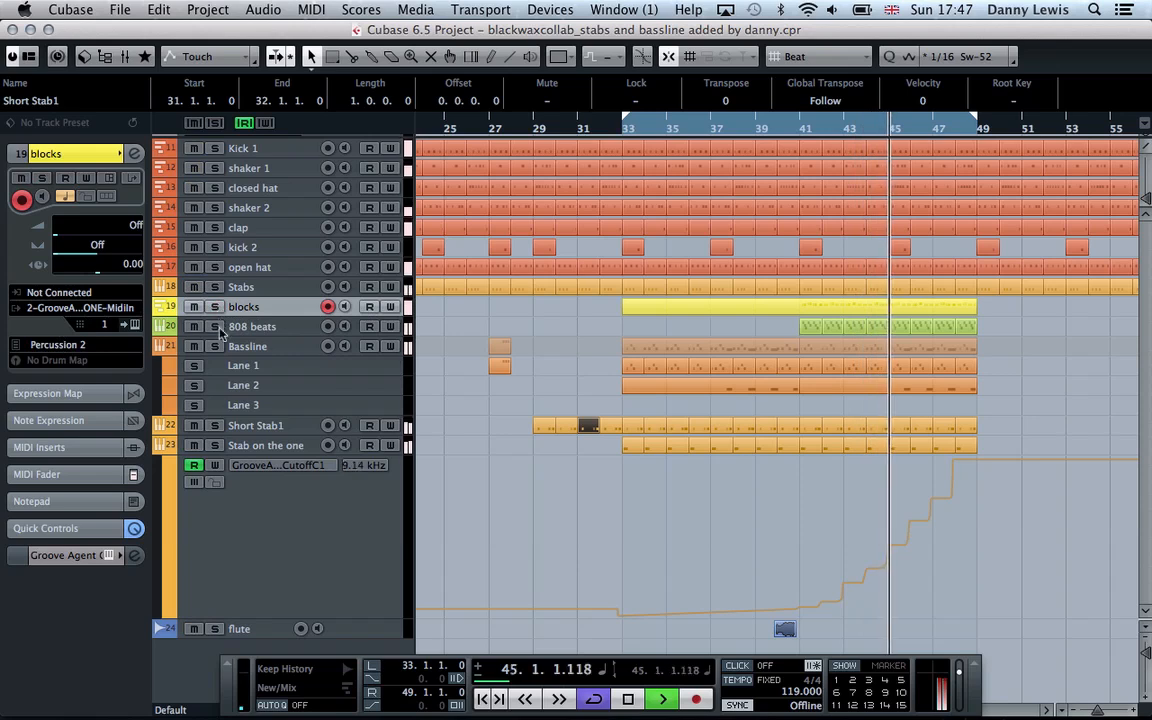
{"action": "left_click", "coordinate": [214, 326]}
{"action": "left_click", "coordinate": [249, 330]}
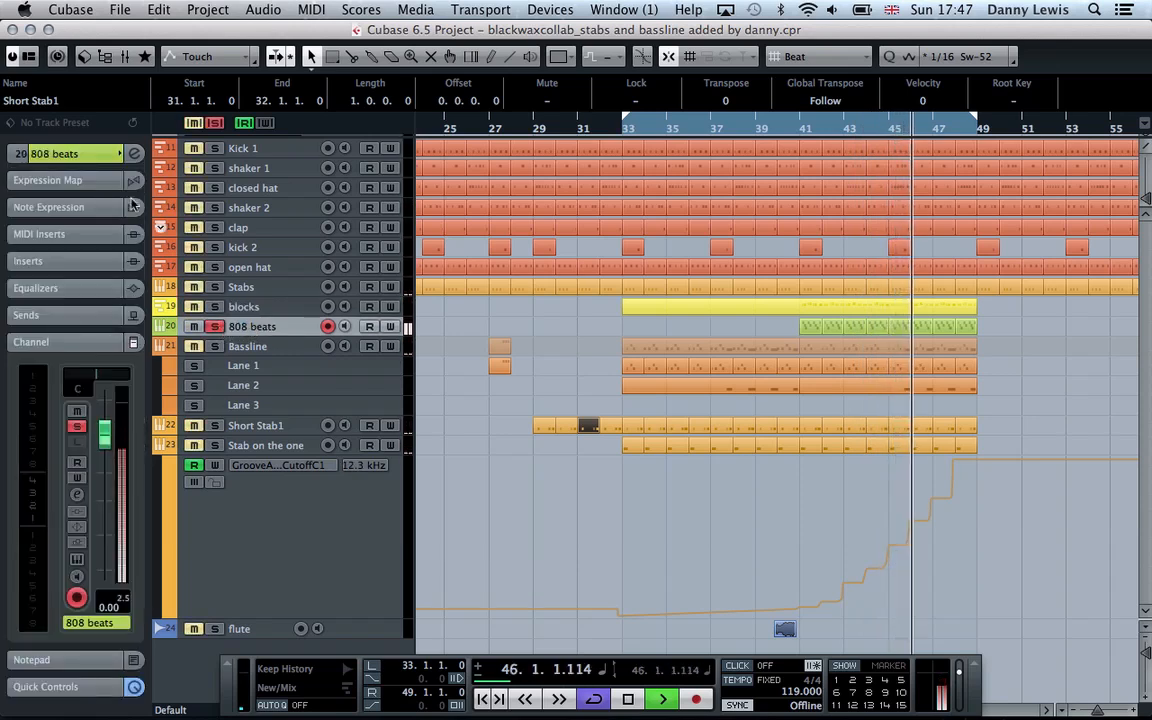
{"action": "left_click", "coordinate": [78, 155]}
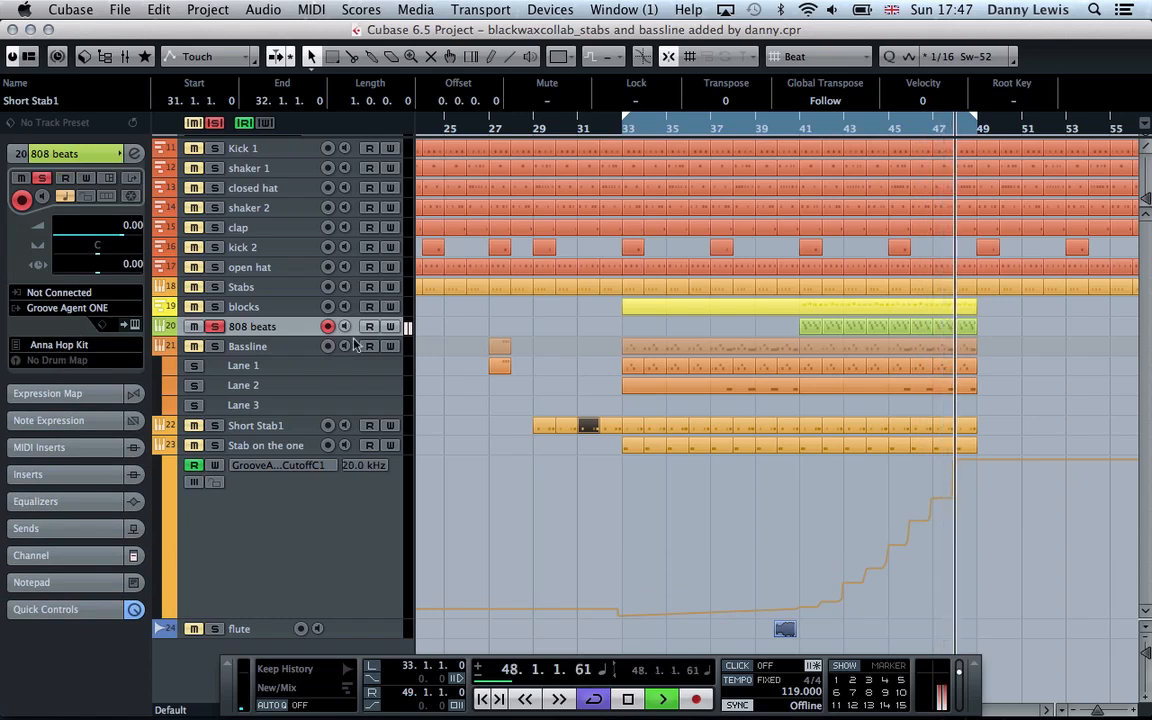
{"action": "key", "text": "space"}
{"action": "left_click", "coordinate": [214, 326]}
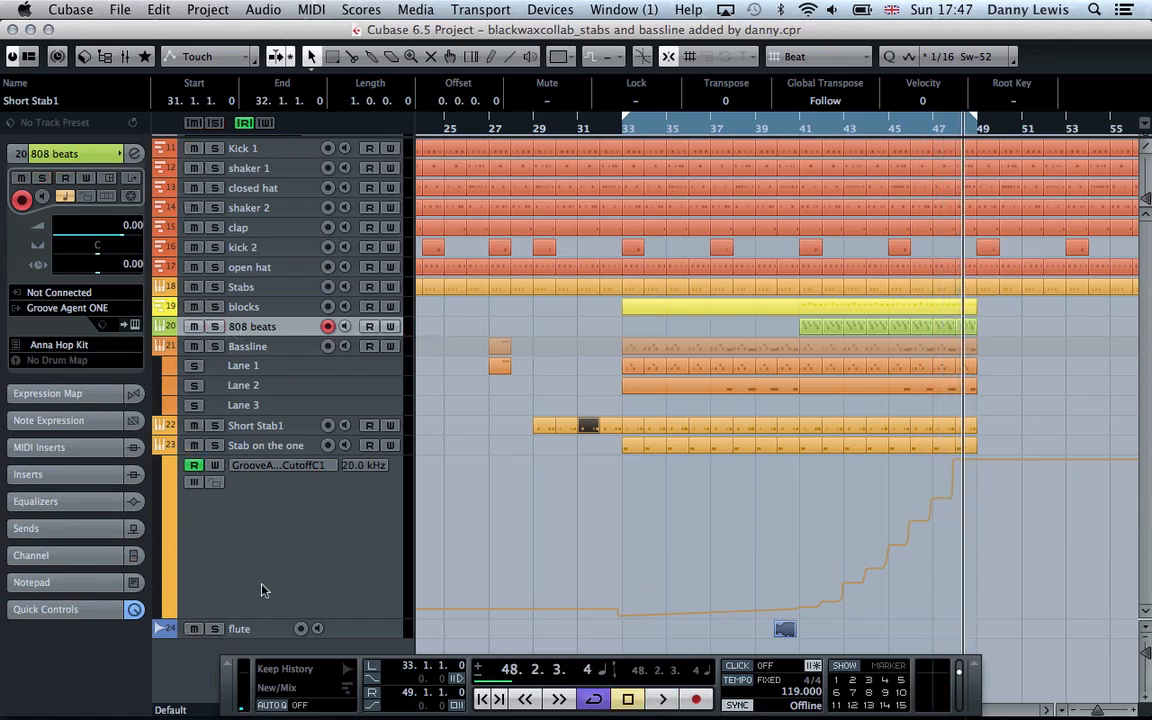
Select the flute track and examine its short audio event around bar 40 in the arrangement.
{"action": "left_click", "coordinate": [240, 628]}
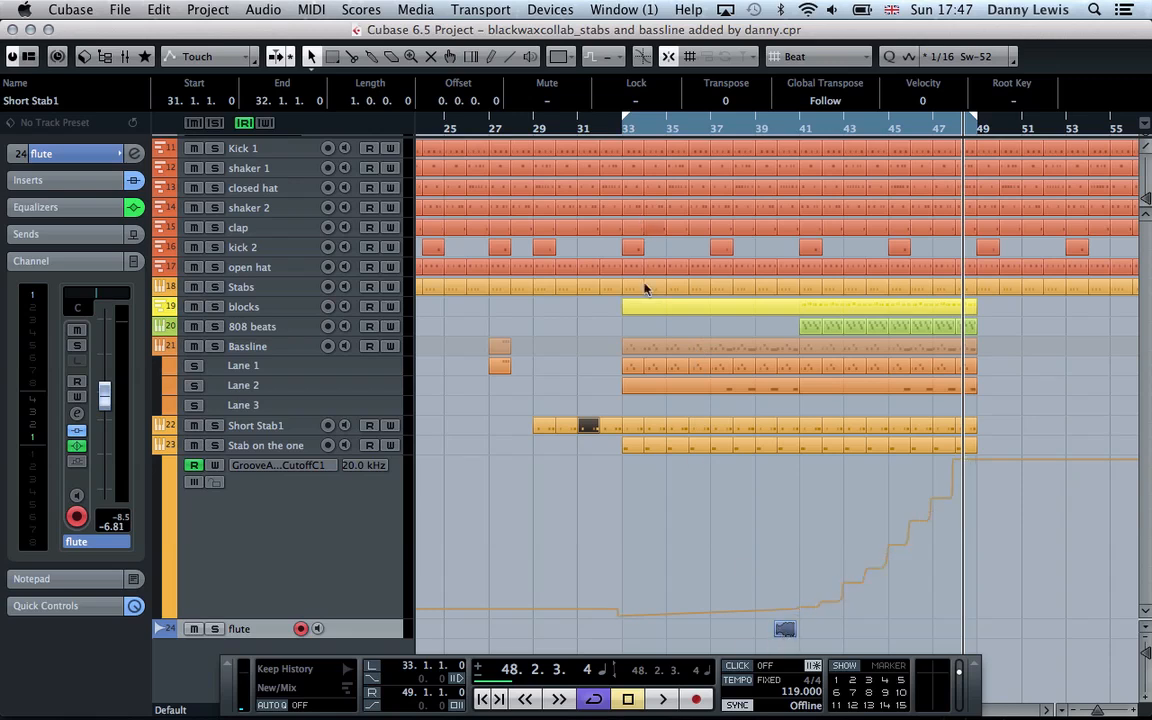
{"action": "key", "text": "h"}
{"action": "key", "text": "h"}
{"action": "key", "text": "h"}
{"action": "key", "text": "h"}
{"action": "key", "text": "h"}
{"action": "key", "text": "h"}
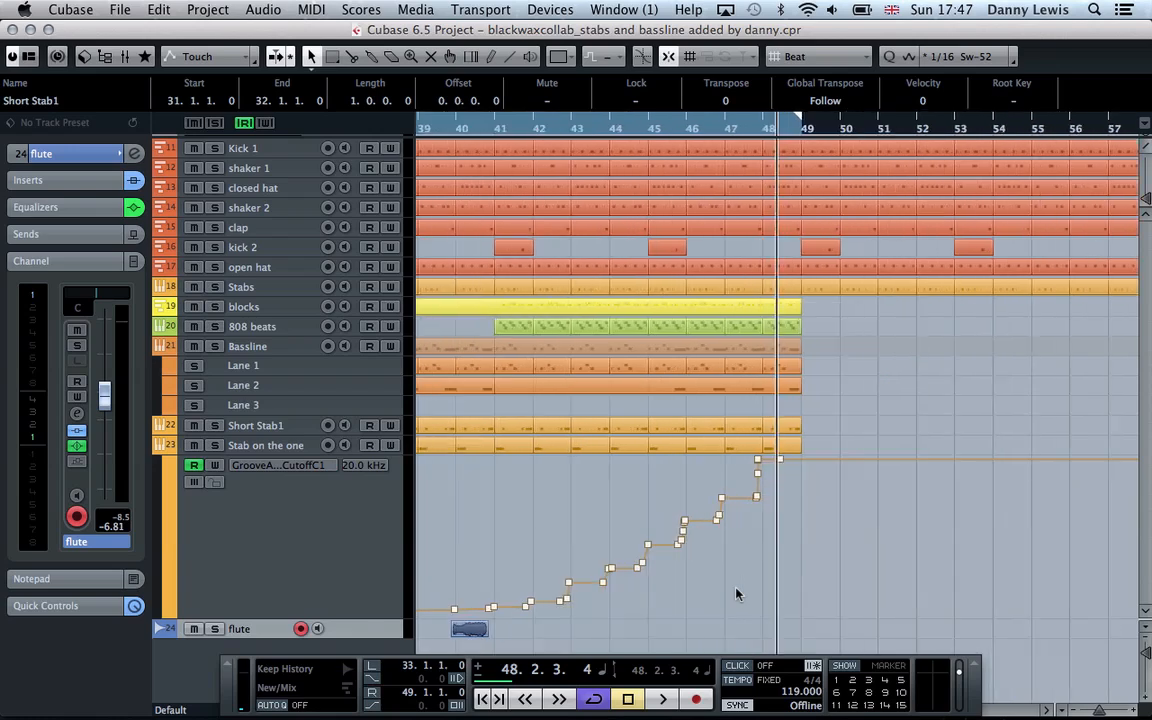
{"action": "scroll", "coordinate": [738, 594], "scroll_direction": "left", "scroll_amount": 10}
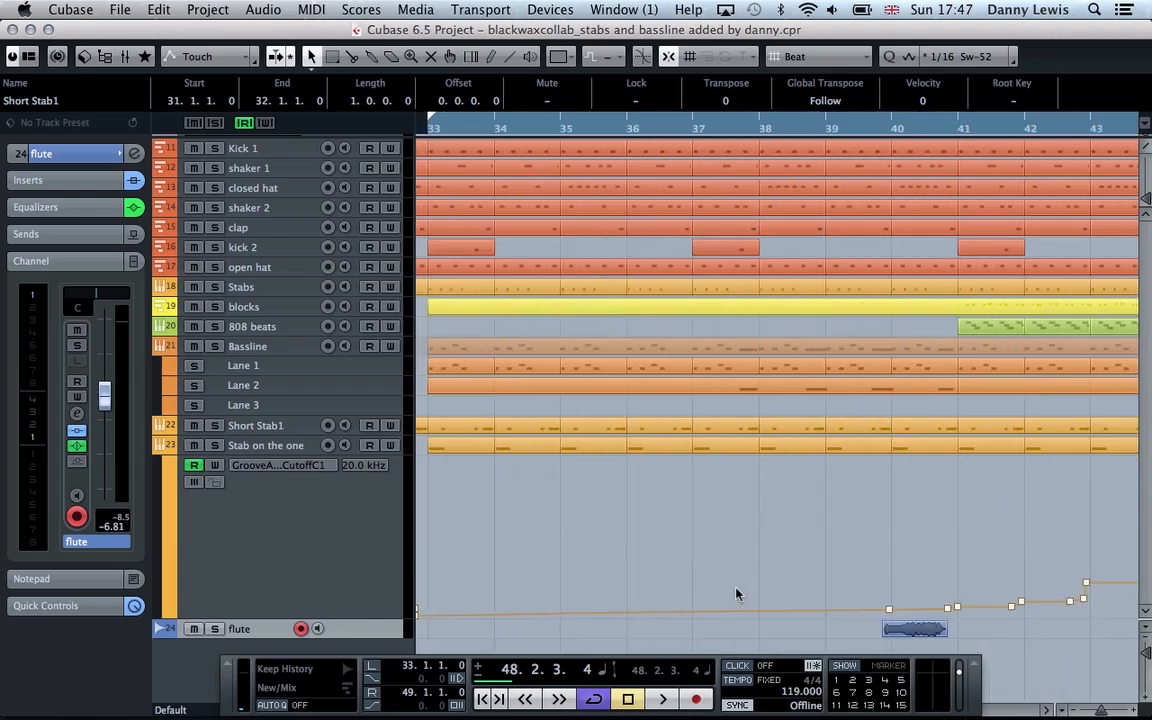
{"action": "scroll", "coordinate": [818, 612], "scroll_direction": "down", "scroll_amount": 2}
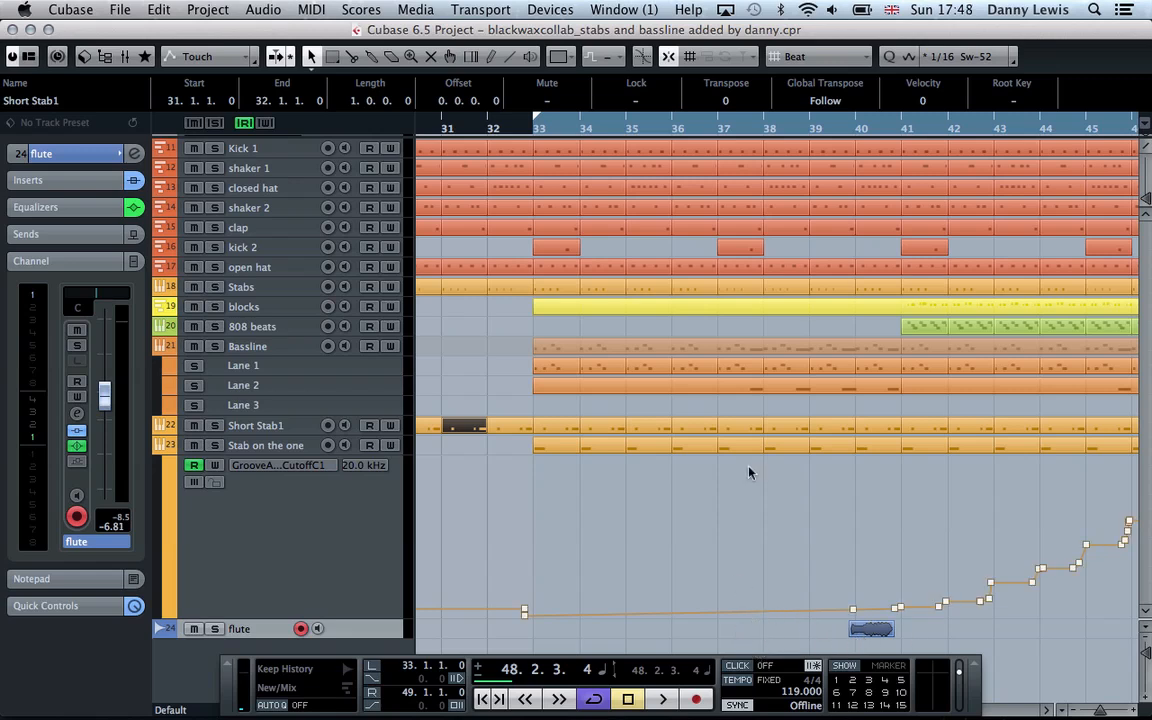
Set the loop range to run from bar 37 to bar 41.
{"action": "left_click_drag", "start_coordinate": [536, 112], "coordinate": [715, 135]}
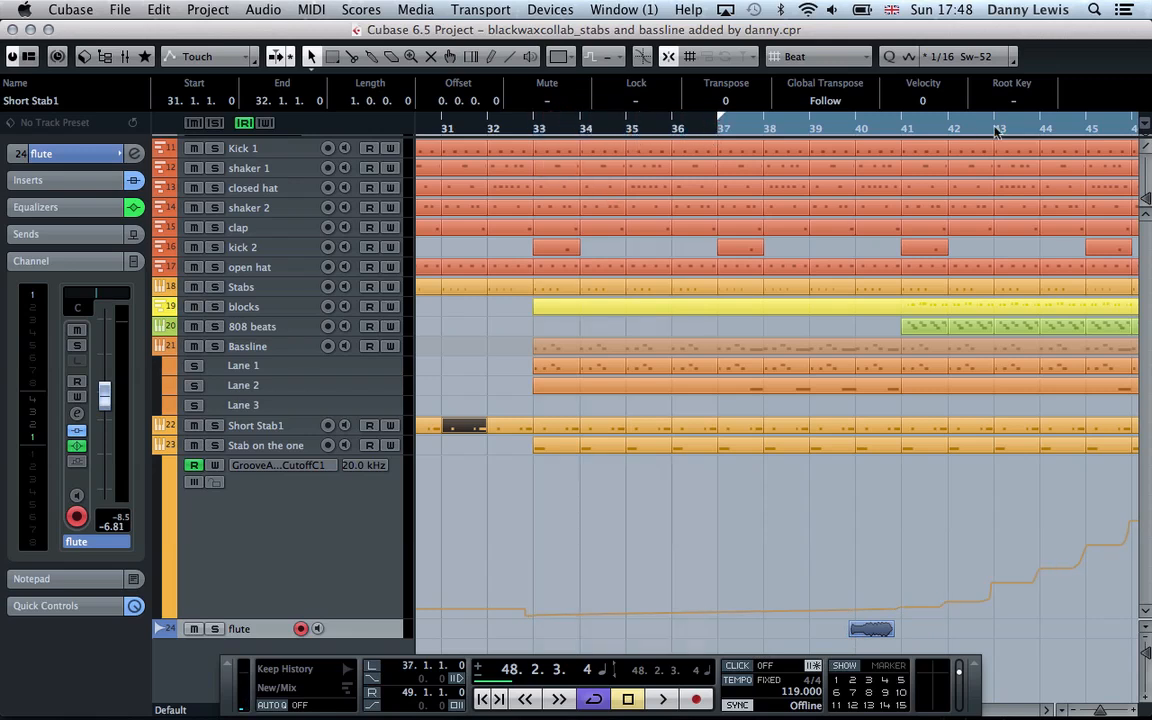
{"action": "key", "text": "g"}
{"action": "key", "text": "g"}
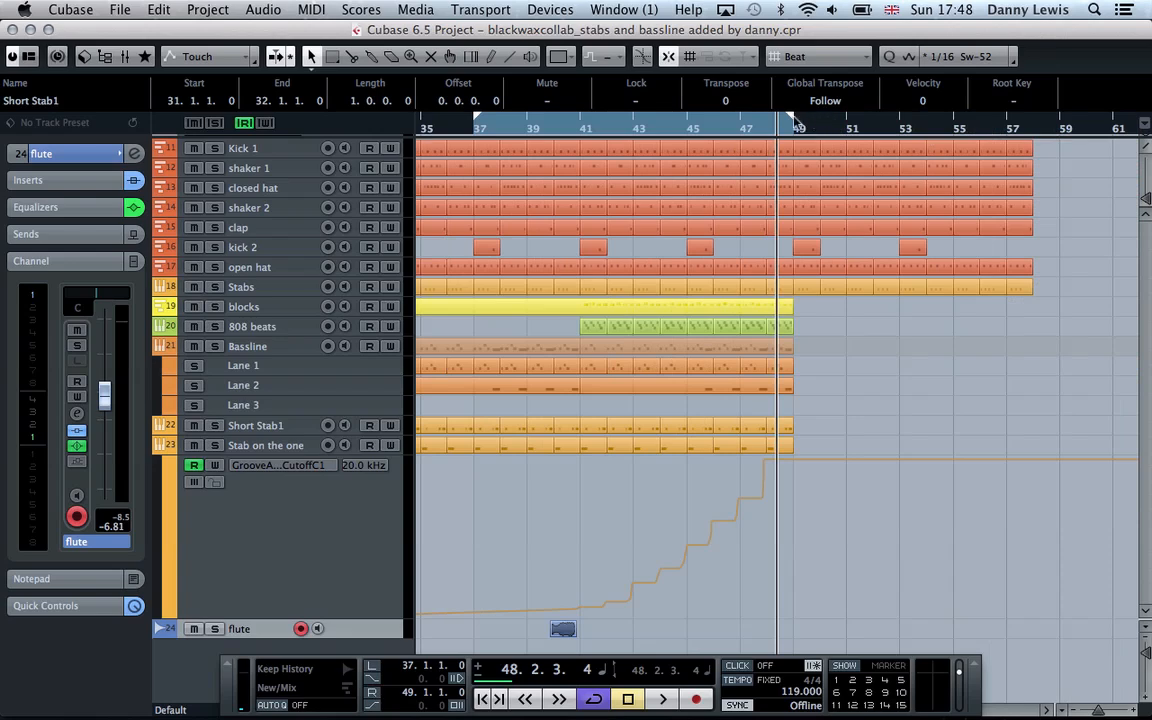
{"action": "left_click_drag", "start_coordinate": [793, 120], "coordinate": [584, 134]}
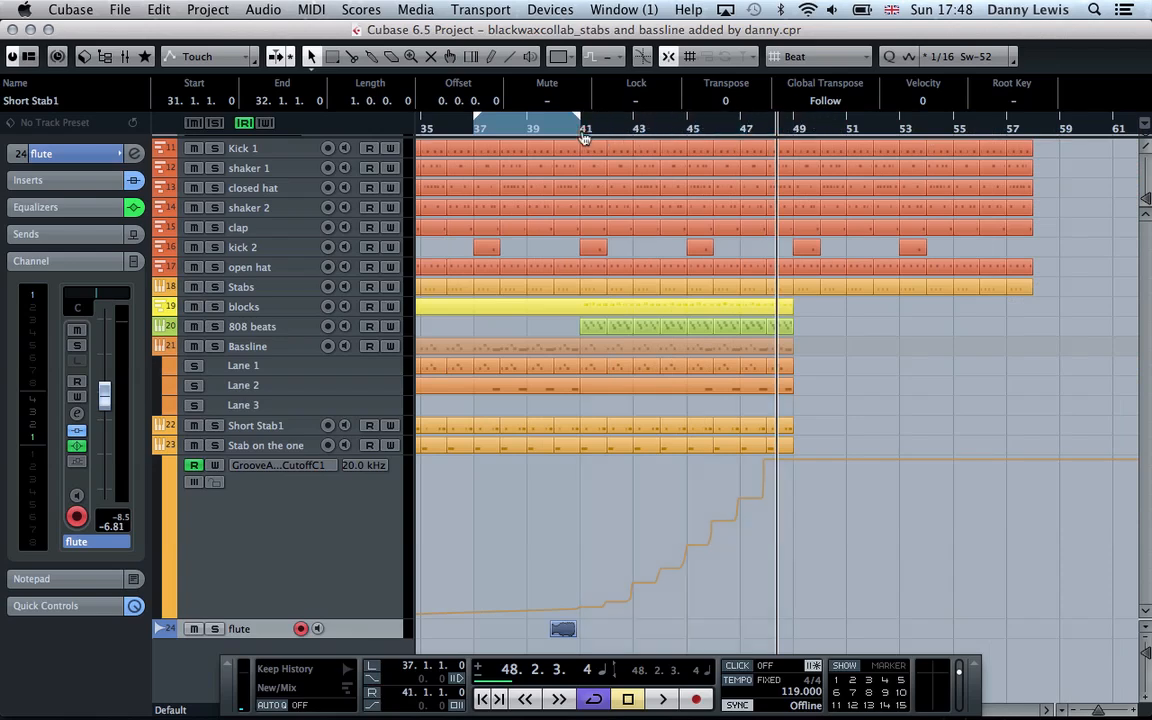
Create an empty four-bar audio part on the flute track between the locators at bars 37 and 41.
{"action": "key", "text": "h"}
{"action": "key", "text": "h"}
{"action": "scroll", "coordinate": [584, 134], "scroll_direction": "left", "scroll_amount": 5}
{"action": "key", "text": "h"}
{"action": "key", "text": "h"}
{"action": "key", "text": "h"}
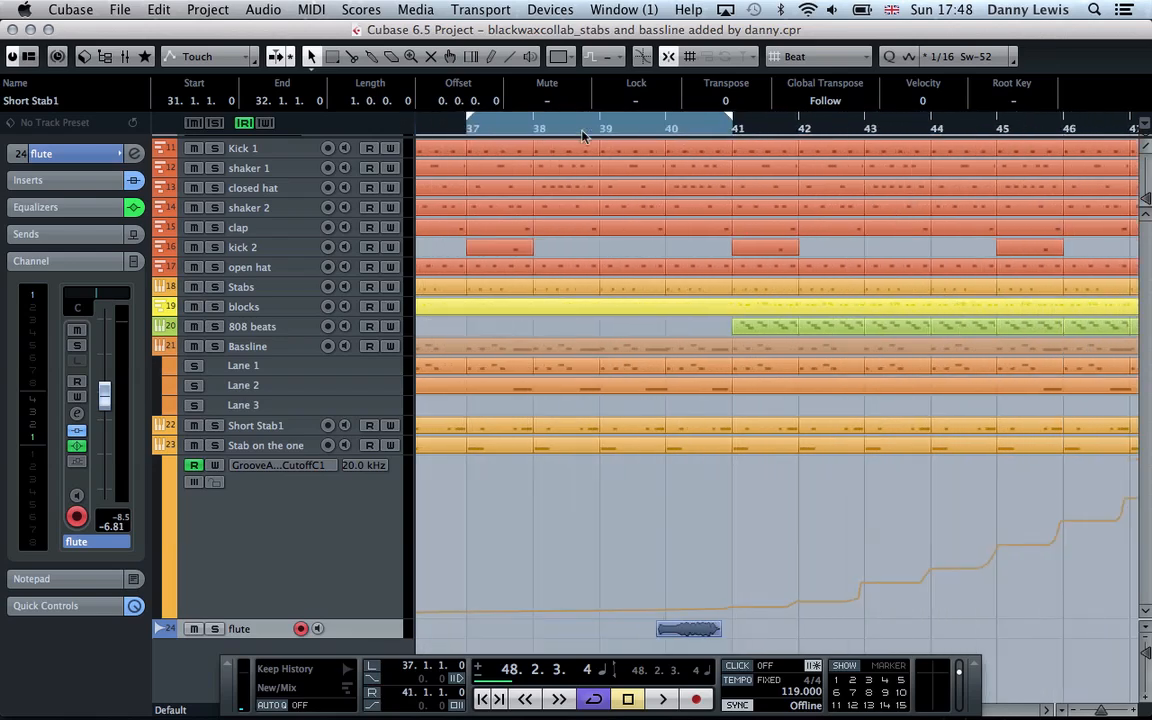
{"action": "scroll", "coordinate": [584, 134], "scroll_direction": "left", "scroll_amount": 1}
{"action": "scroll", "coordinate": [584, 134], "scroll_direction": "left", "scroll_amount": 2}
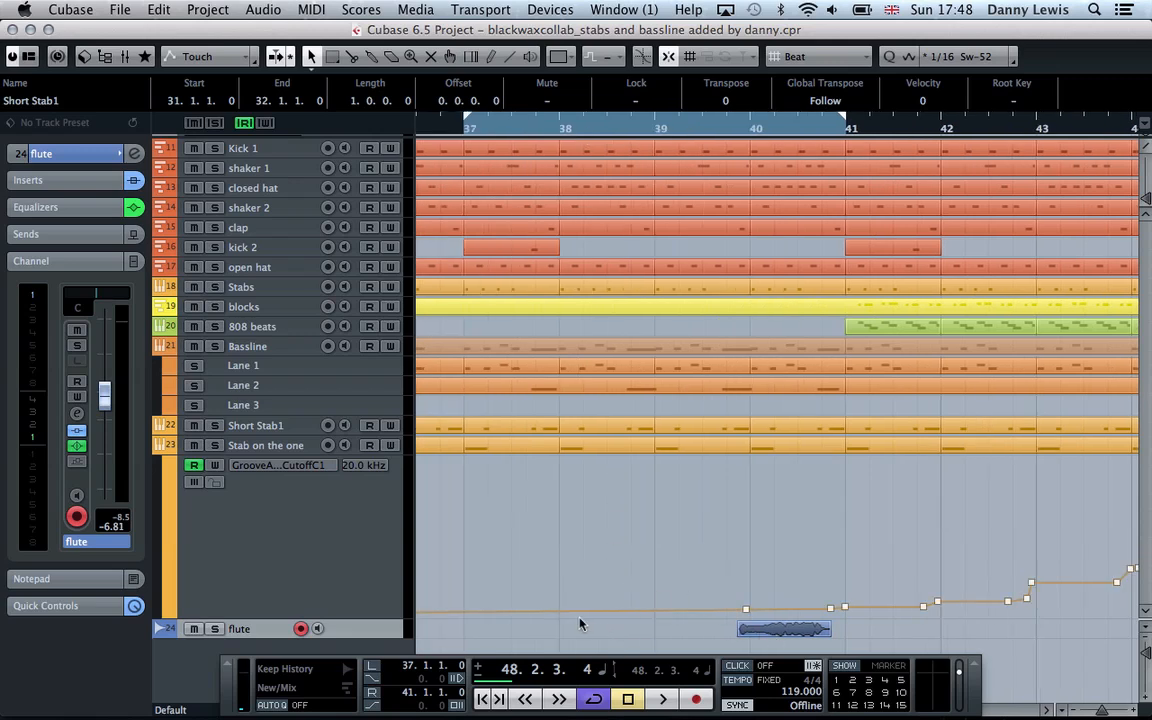
{"action": "double_click", "coordinate": [542, 632]}
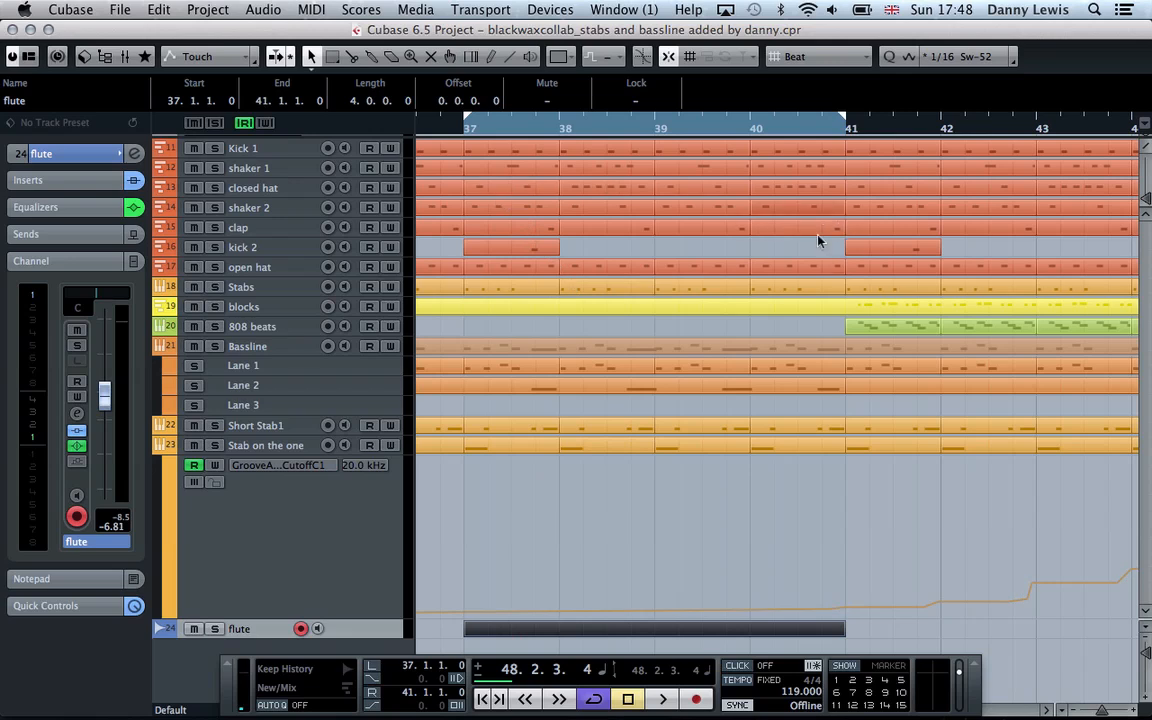
Glue the flute track's empty part and short audio event into one four-bar part spanning bars 37 to 41, and select it.
{"action": "key", "text": "4"}
{"action": "left_click", "coordinate": [506, 633]}
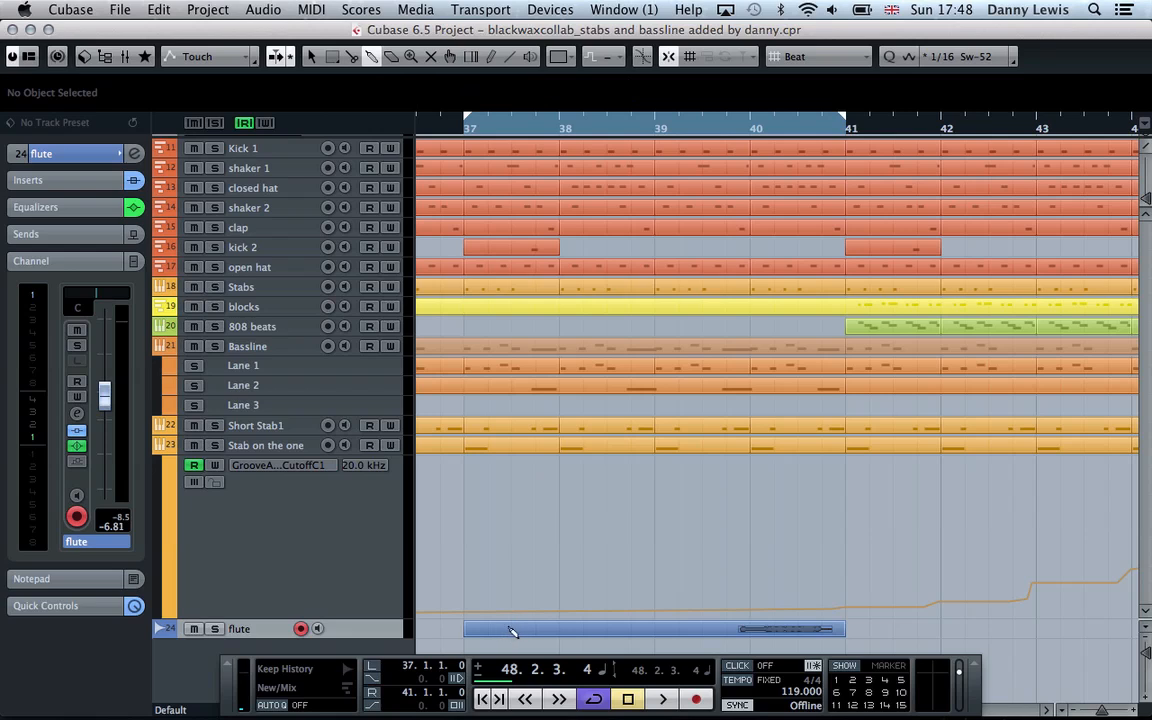
{"action": "key", "text": "1"}
{"action": "left_click", "coordinate": [579, 630]}
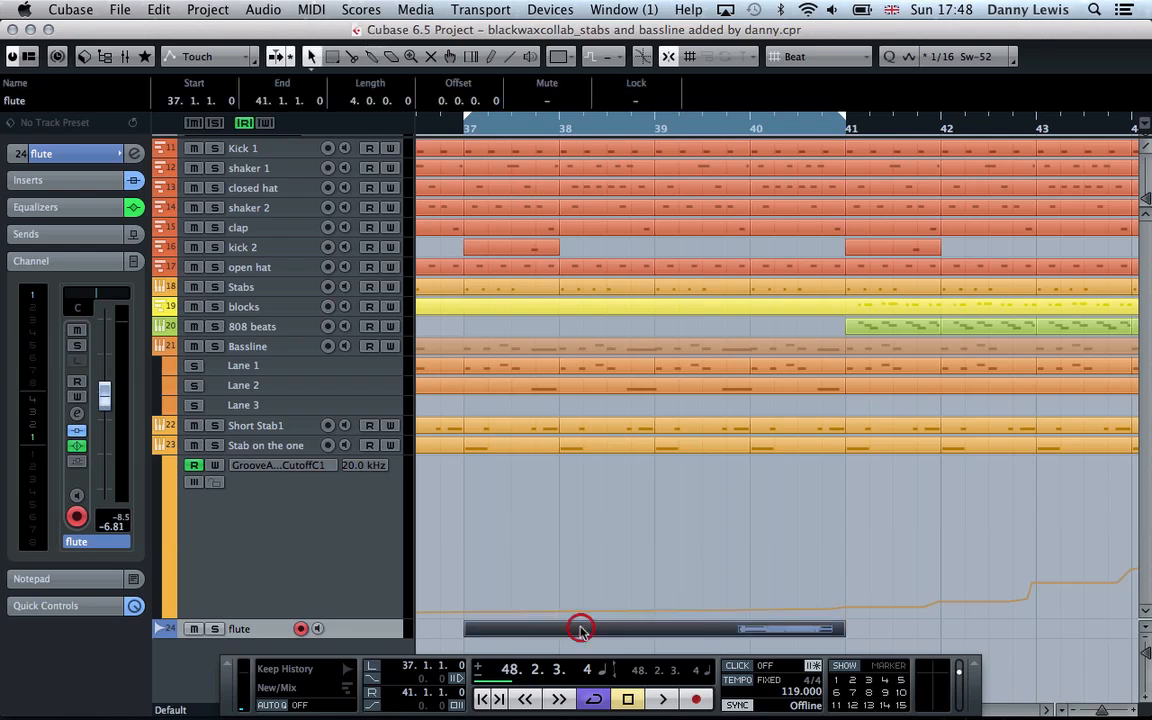
Duplicate the four-bar flute part and move the copy so it starts at bar 49.
{"action": "key", "text": "g"}
{"action": "key", "text": "g"}
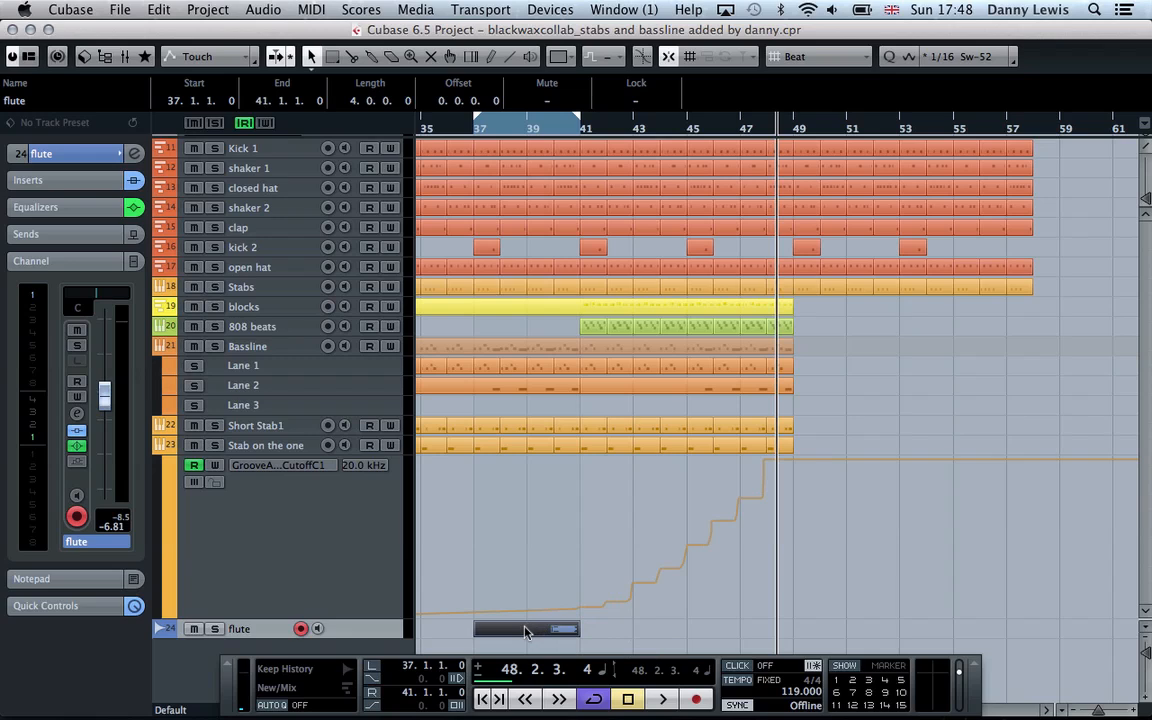
{"action": "key", "text": "super+d"}
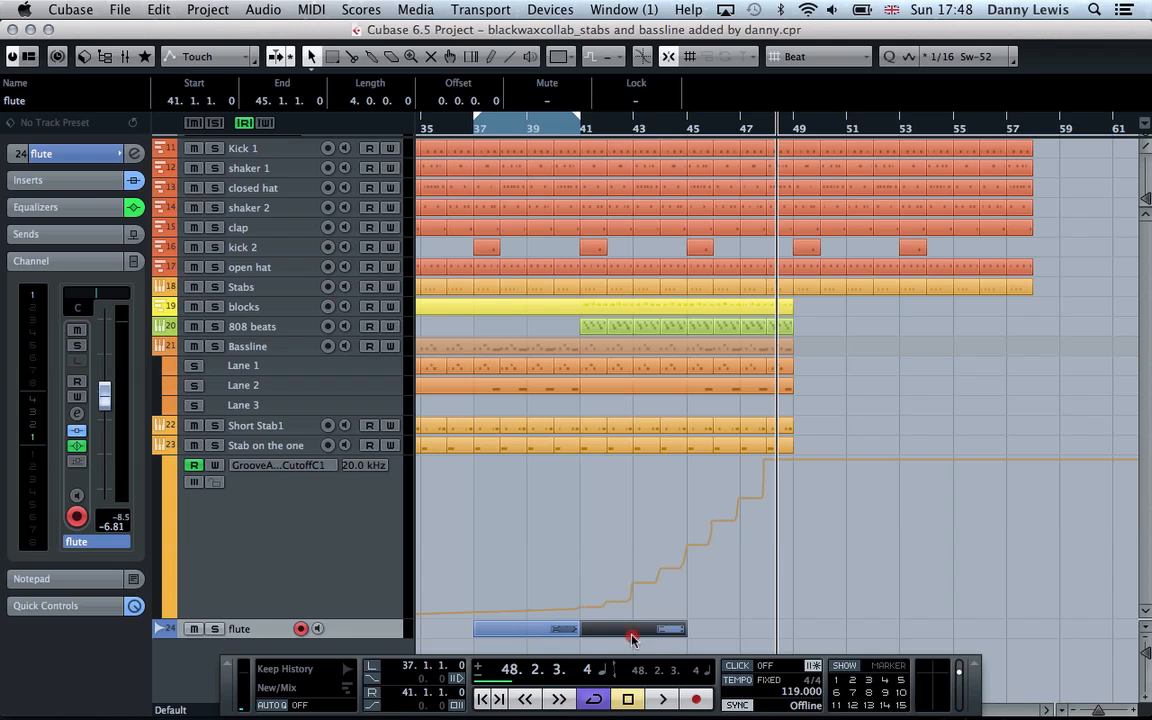
{"action": "left_click_drag", "start_coordinate": [632, 638], "coordinate": [848, 629]}
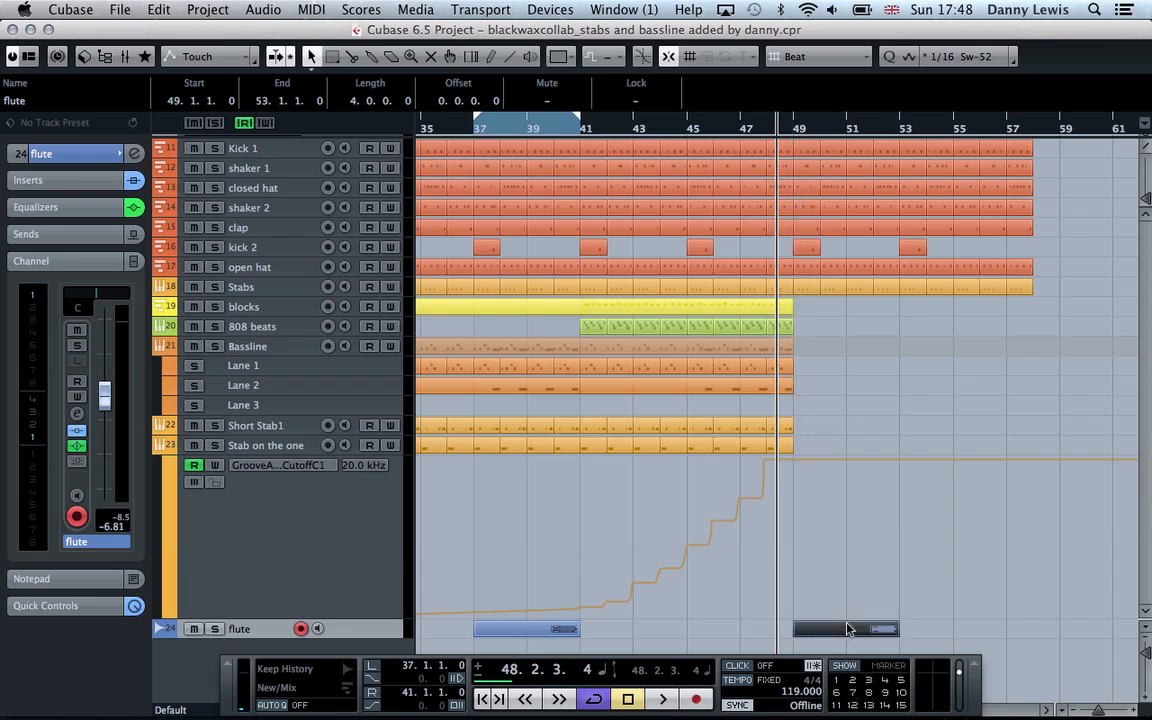
{"action": "key", "text": "g"}
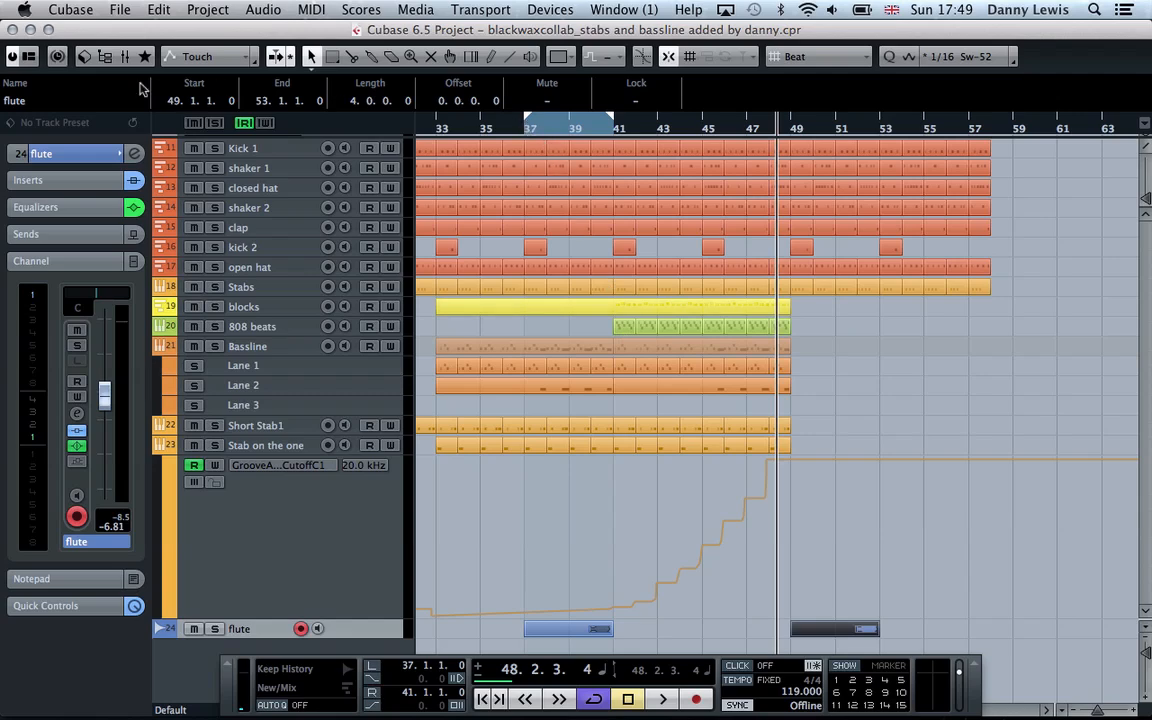
Examine the Stereo Out channel's Compressor and StudioEQ insert settings from the mixer, and close both plug-in windows.
{"action": "left_click", "coordinate": [123, 58]}
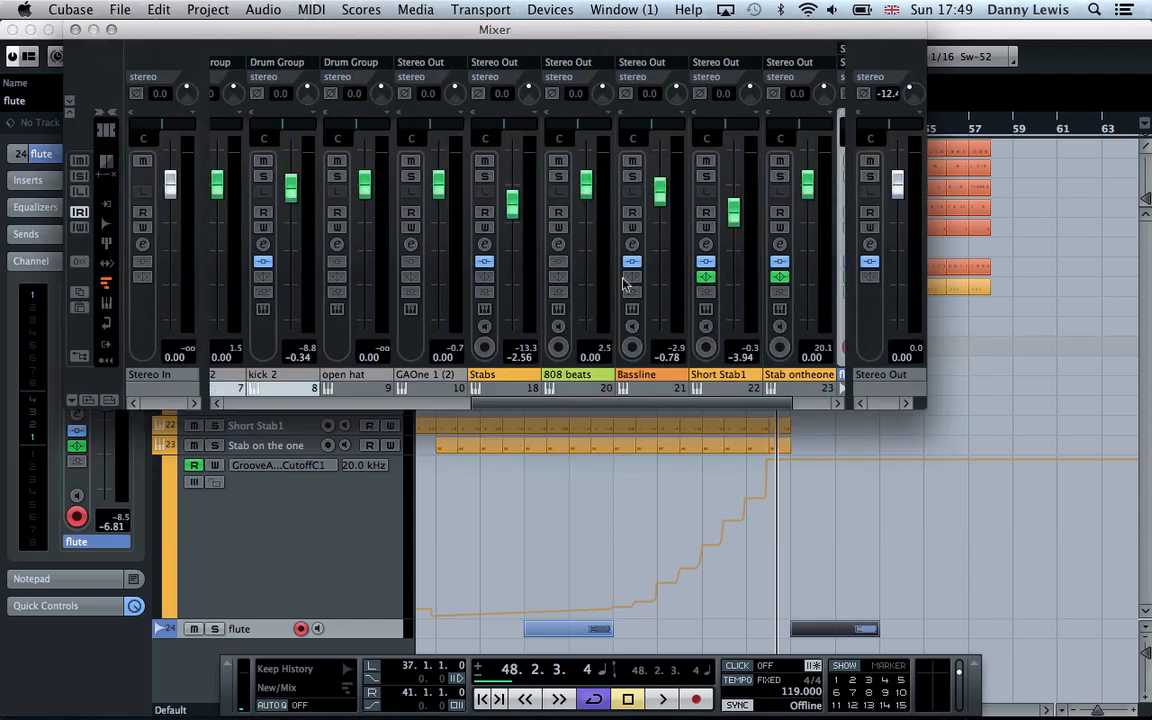
{"action": "left_click", "coordinate": [869, 244]}
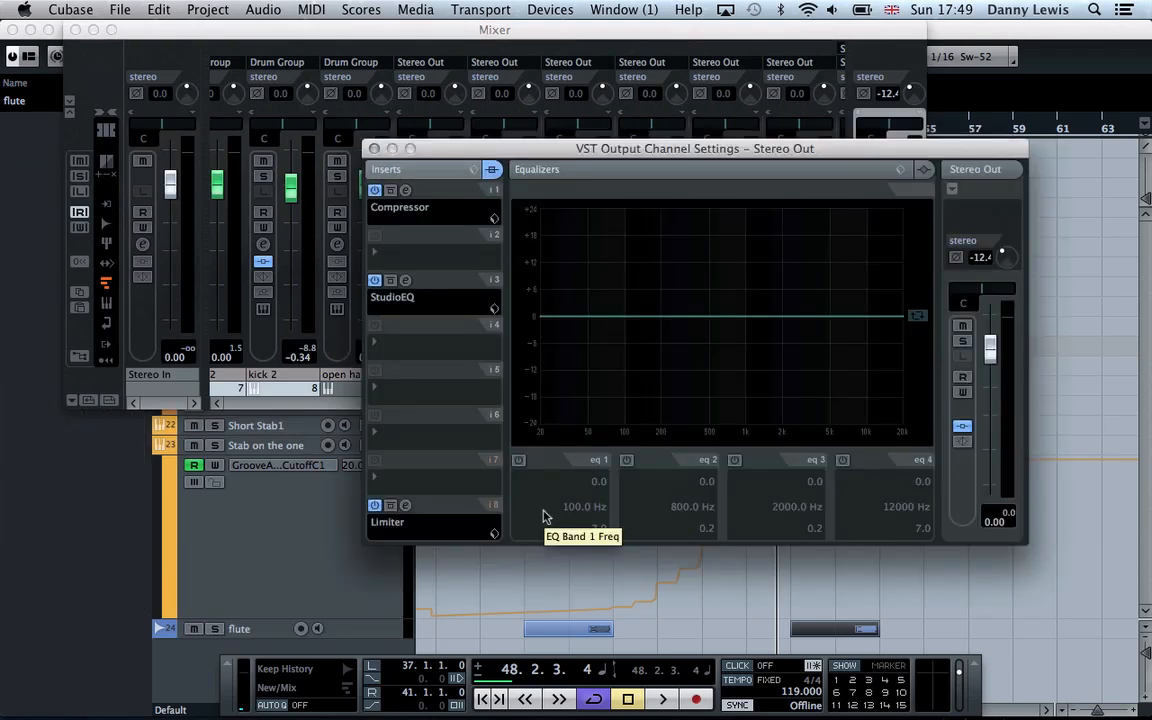
{"action": "left_click", "coordinate": [406, 190]}
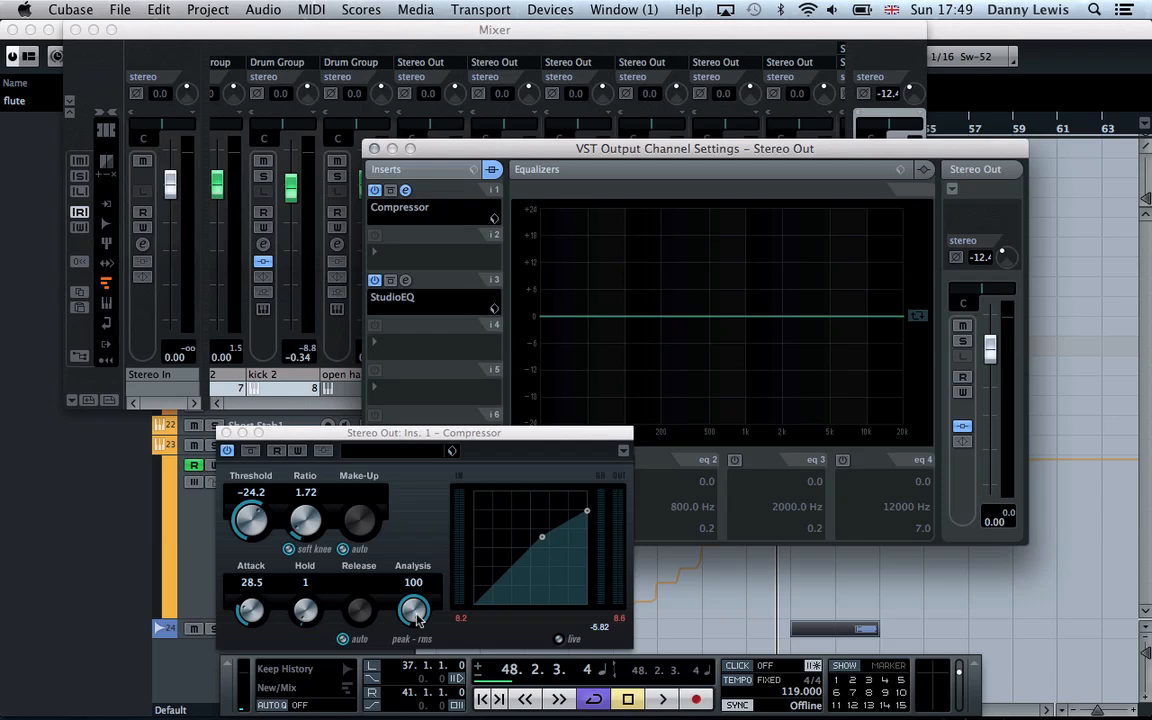
{"action": "left_click", "coordinate": [406, 282]}
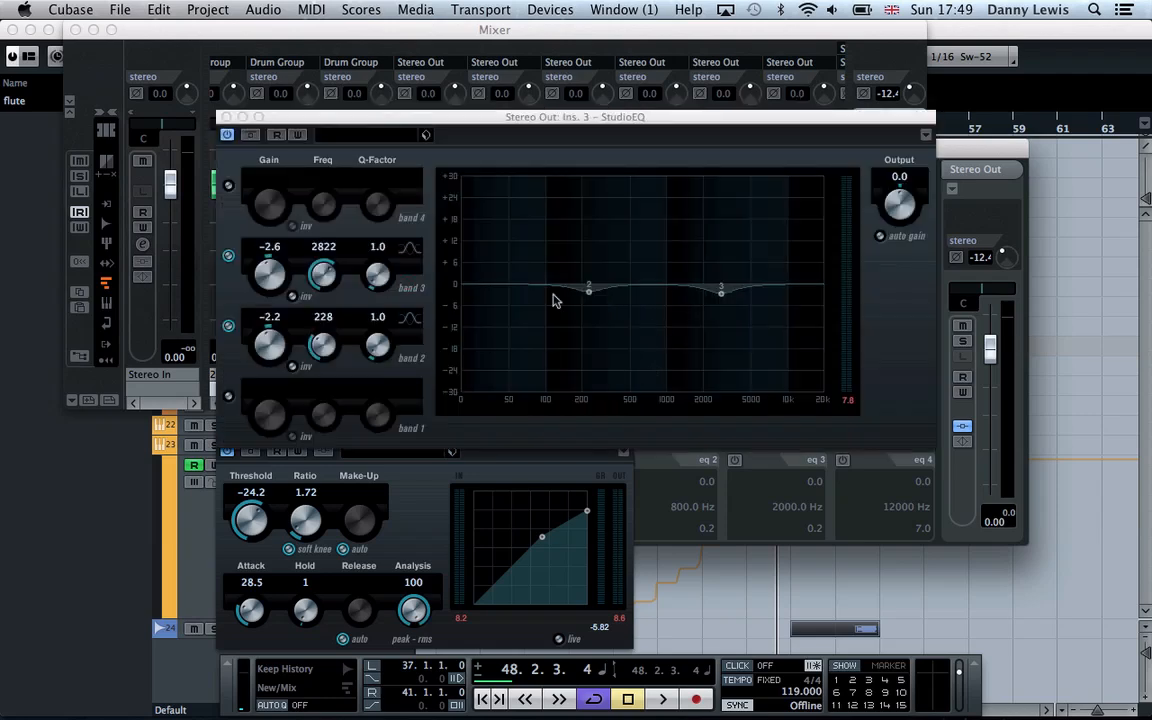
{"action": "left_click", "coordinate": [228, 117]}
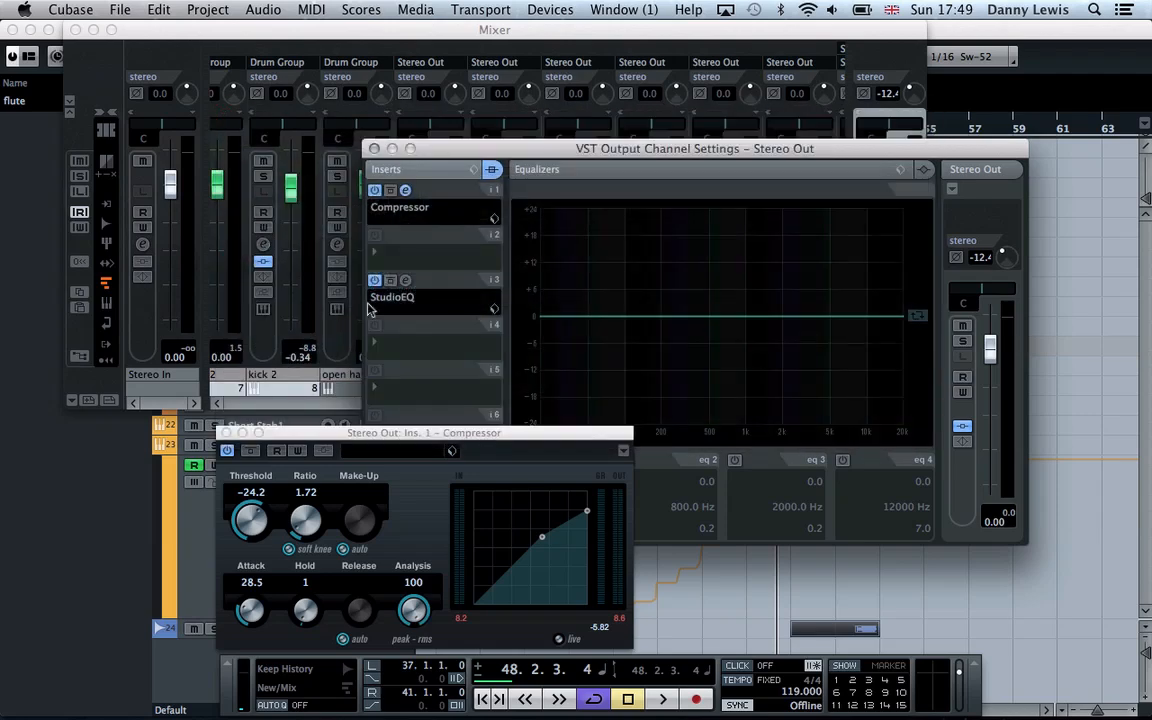
{"action": "left_click_drag", "start_coordinate": [449, 157], "coordinate": [548, 53]}
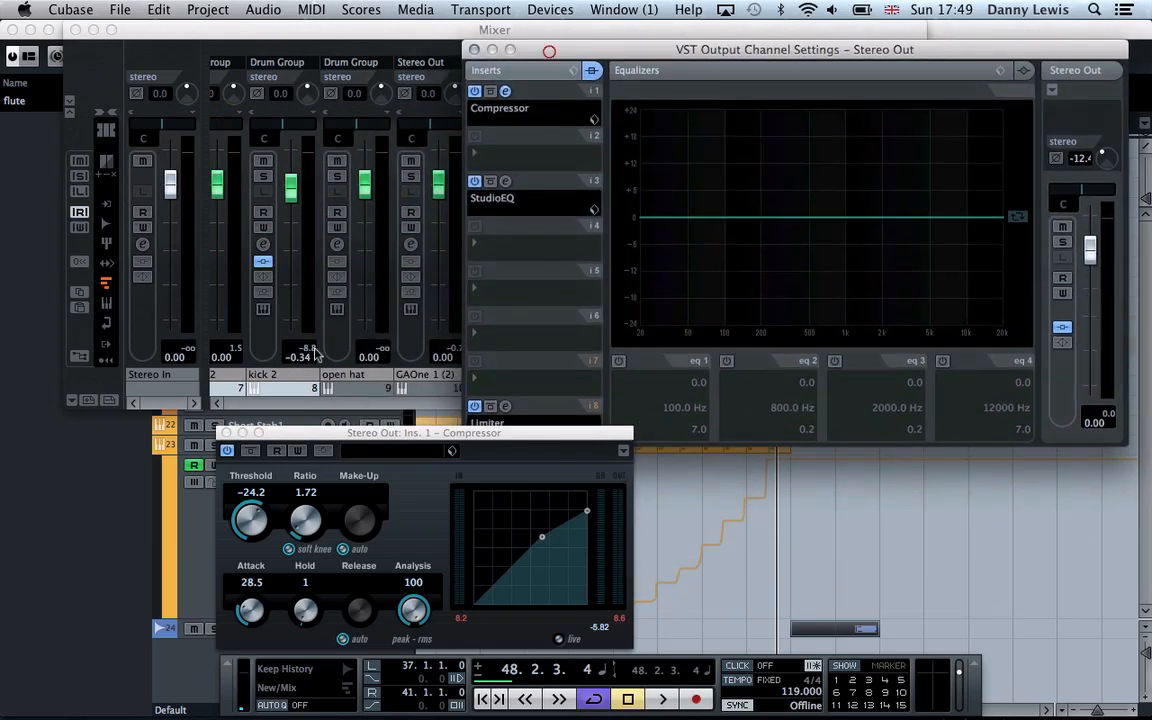
{"action": "left_click", "coordinate": [226, 433]}
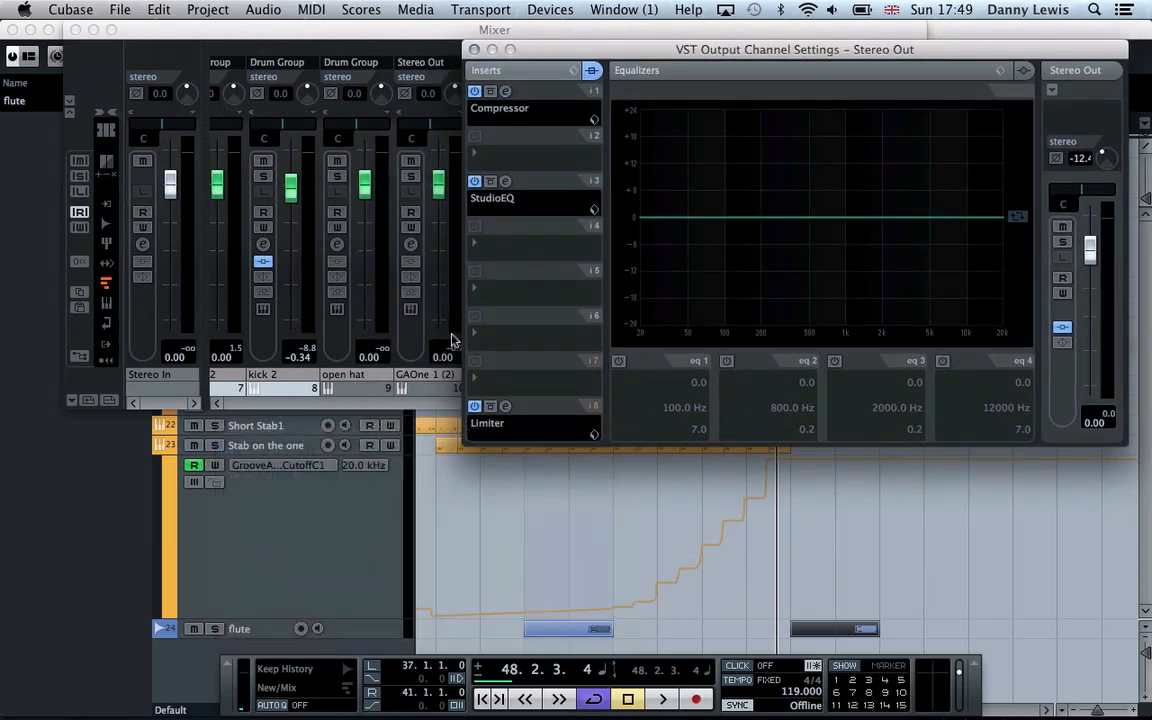
Bypass all Stereo Out inserts and play the arrangement from bar 37 to hear the unprocessed mix.
{"action": "left_click", "coordinate": [591, 71]}
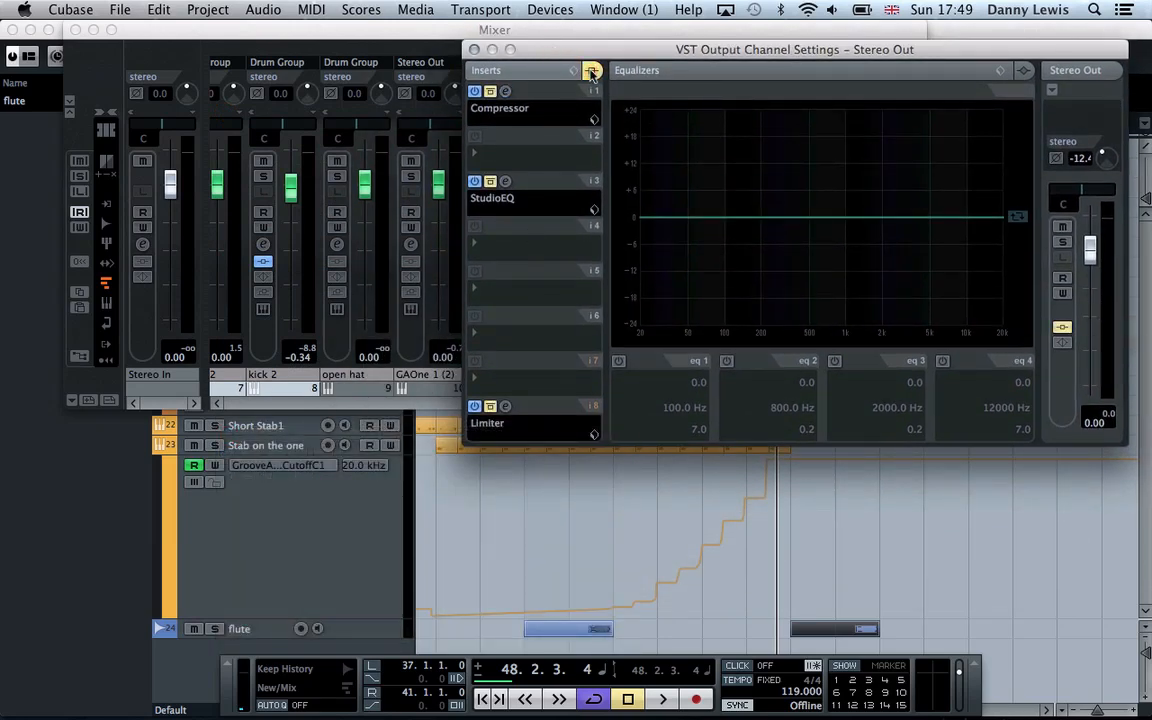
{"action": "key", "text": "F3"}
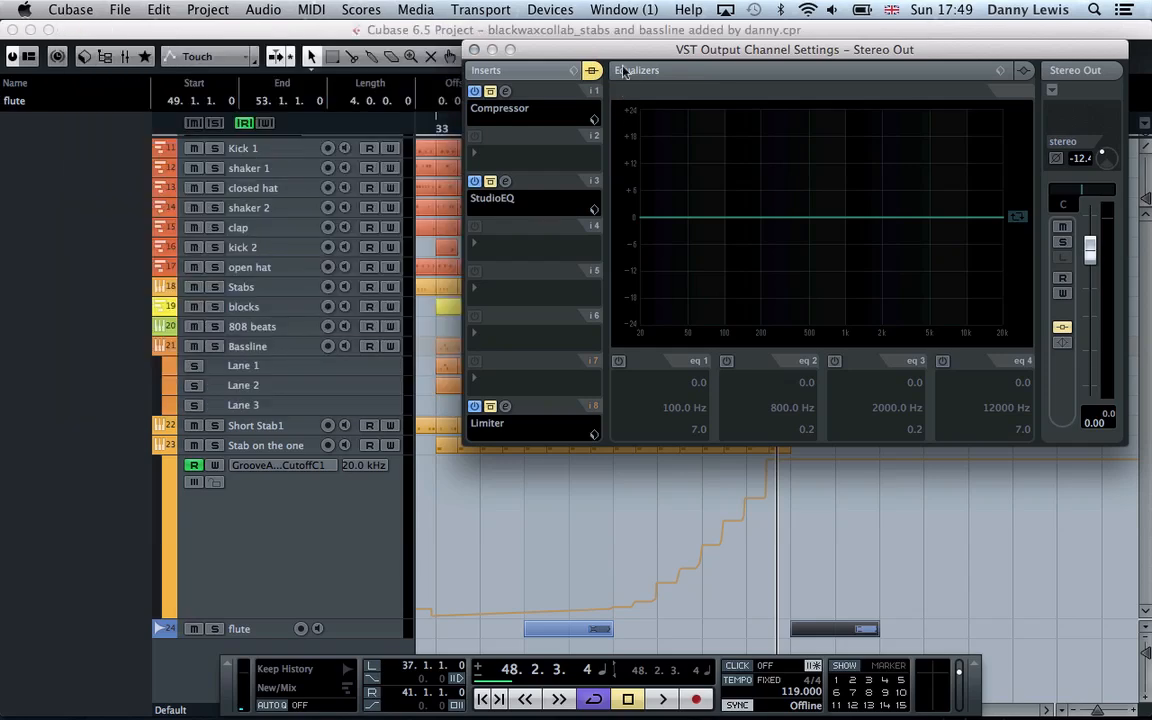
{"action": "left_click_drag", "start_coordinate": [625, 52], "coordinate": [515, 203]}
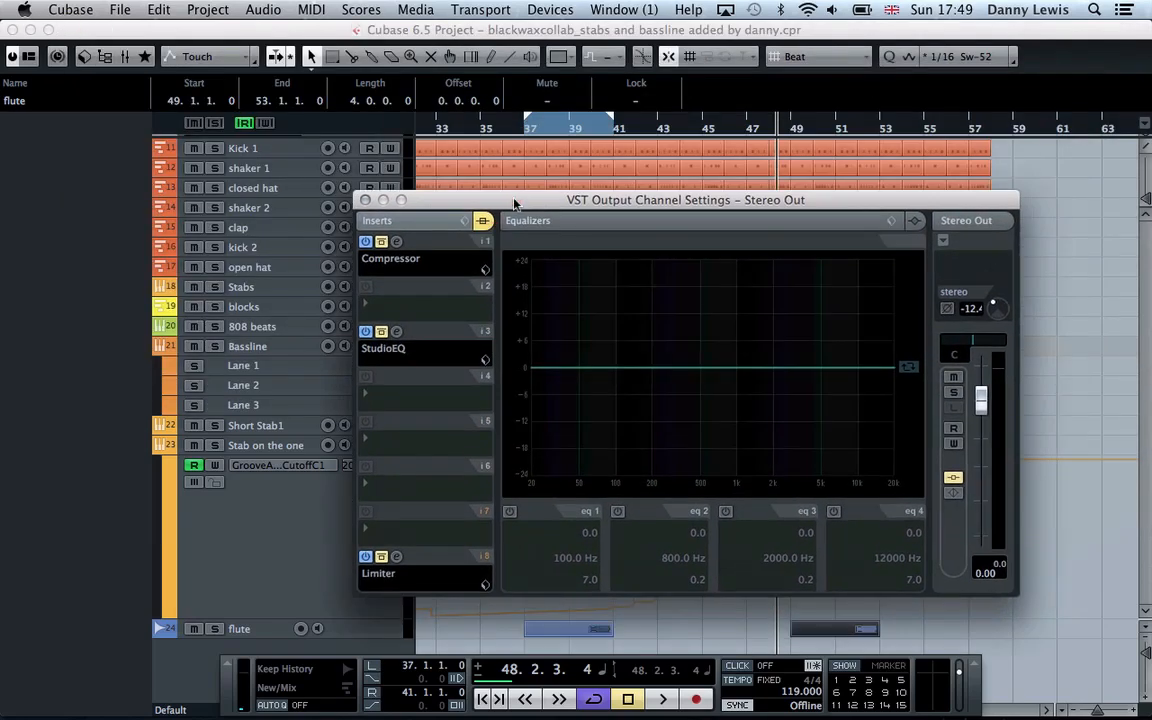
{"action": "left_click", "coordinate": [521, 130]}
{"action": "key", "text": "space"}
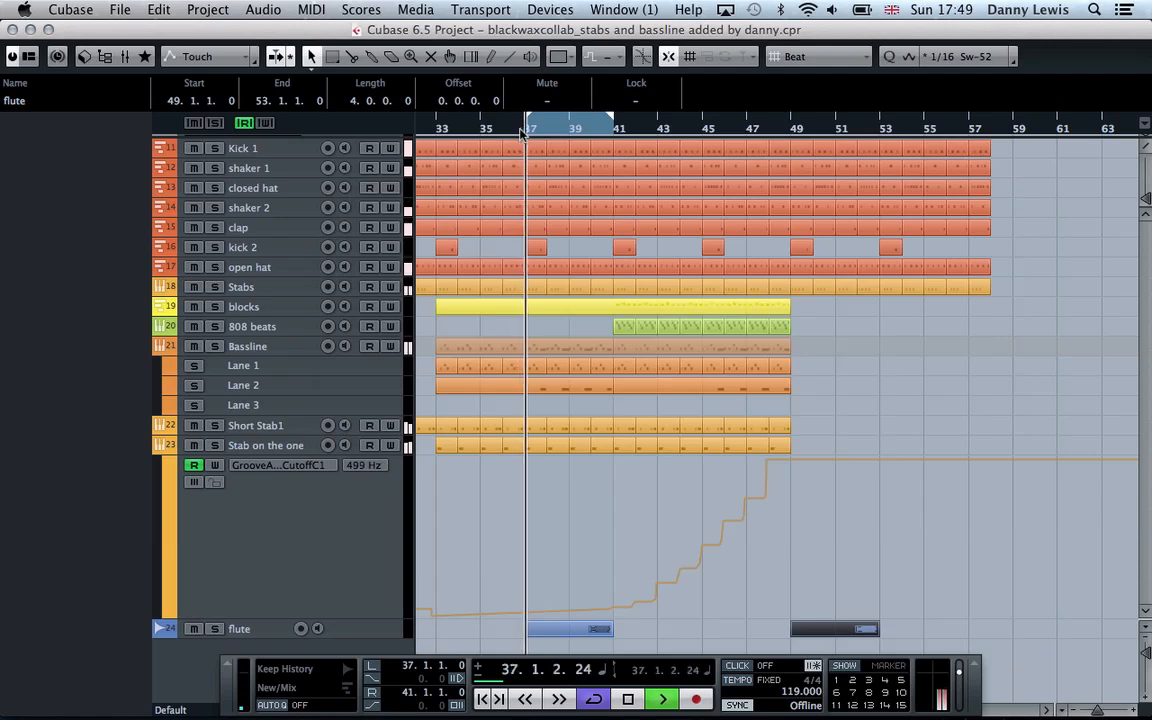
Reactivate the Stereo Out inserts during playback and turn off cycle playback.
{"action": "left_click", "coordinate": [124, 56]}
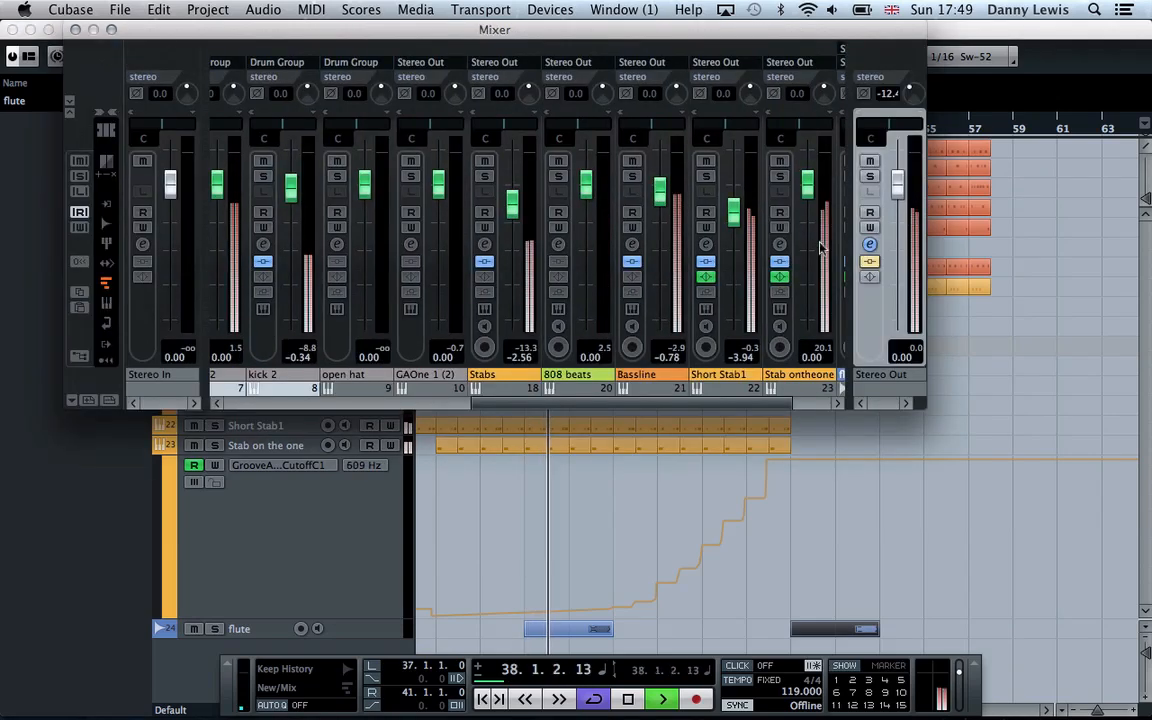
{"action": "left_click", "coordinate": [869, 244]}
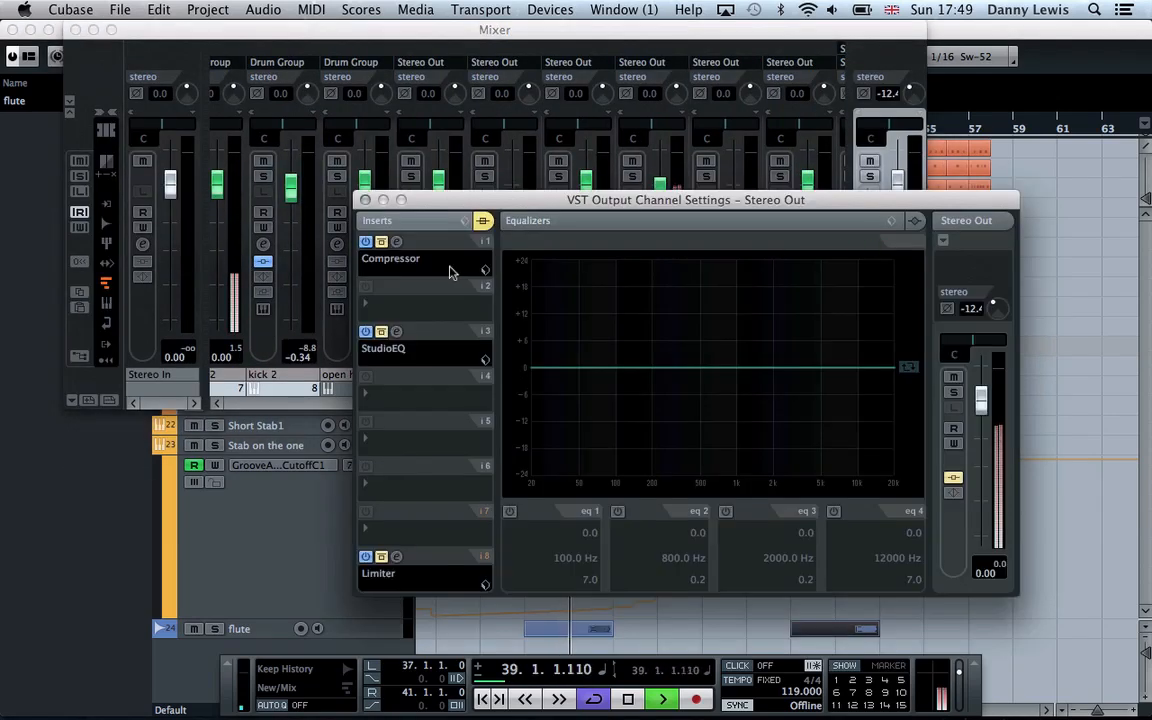
{"action": "left_click", "coordinate": [482, 224]}
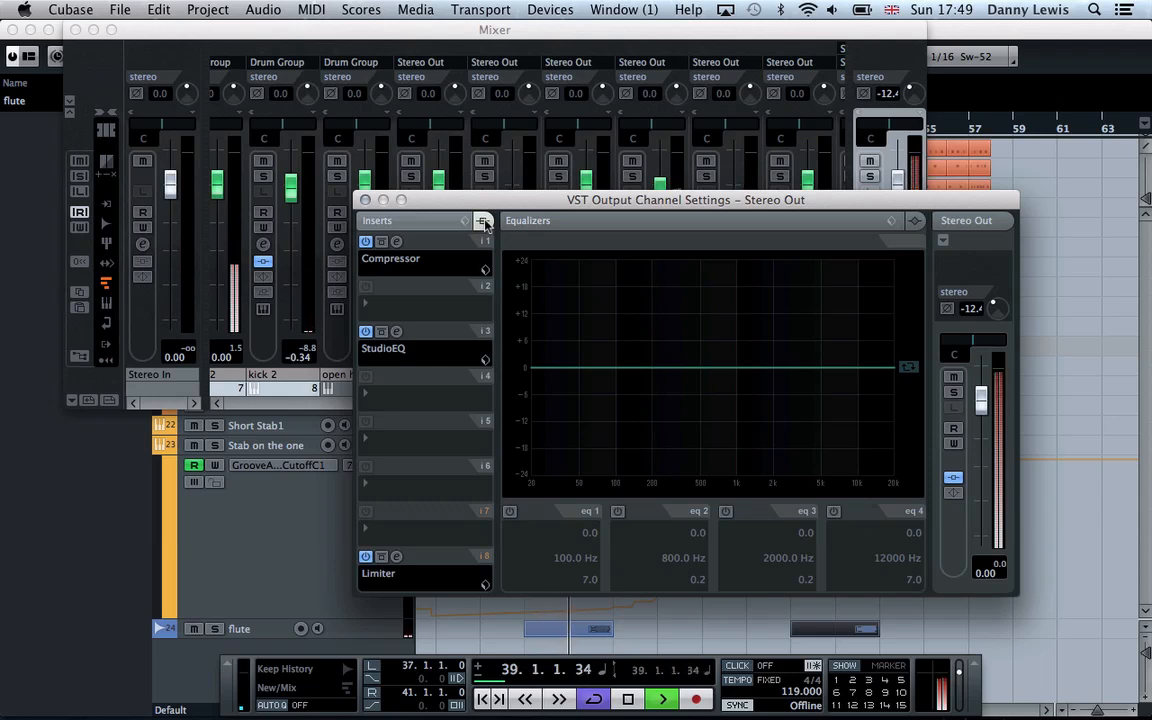
{"action": "left_click", "coordinate": [483, 221]}
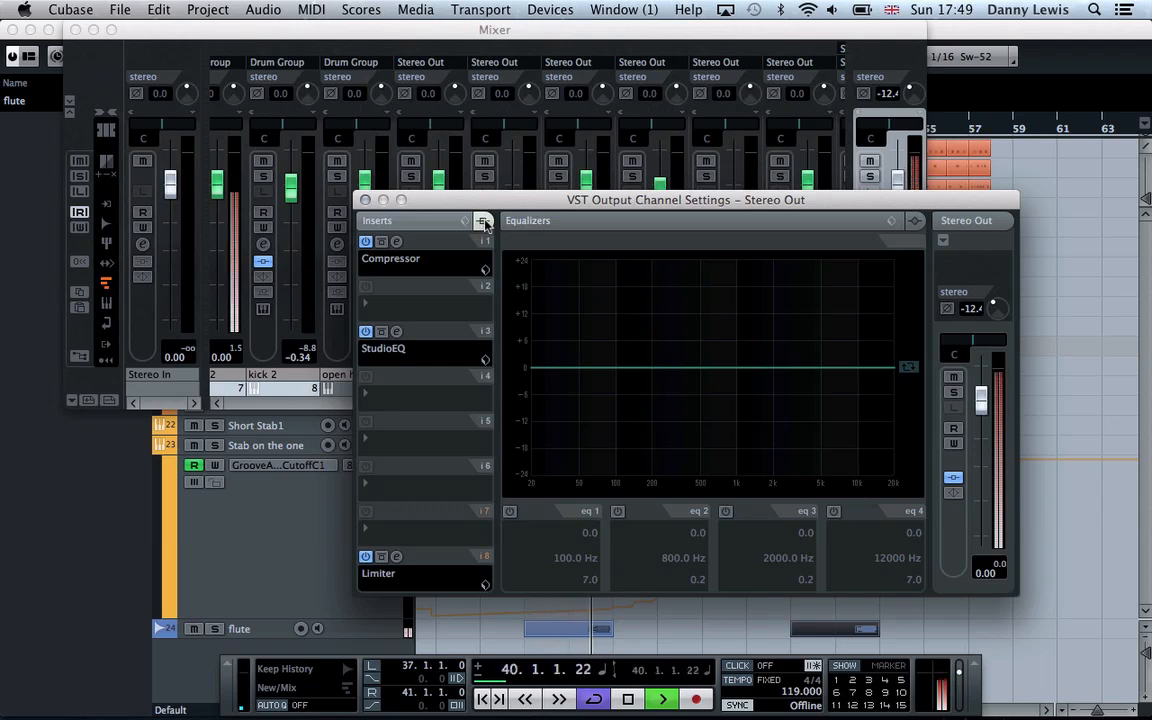
{"action": "left_click", "coordinate": [591, 703]}
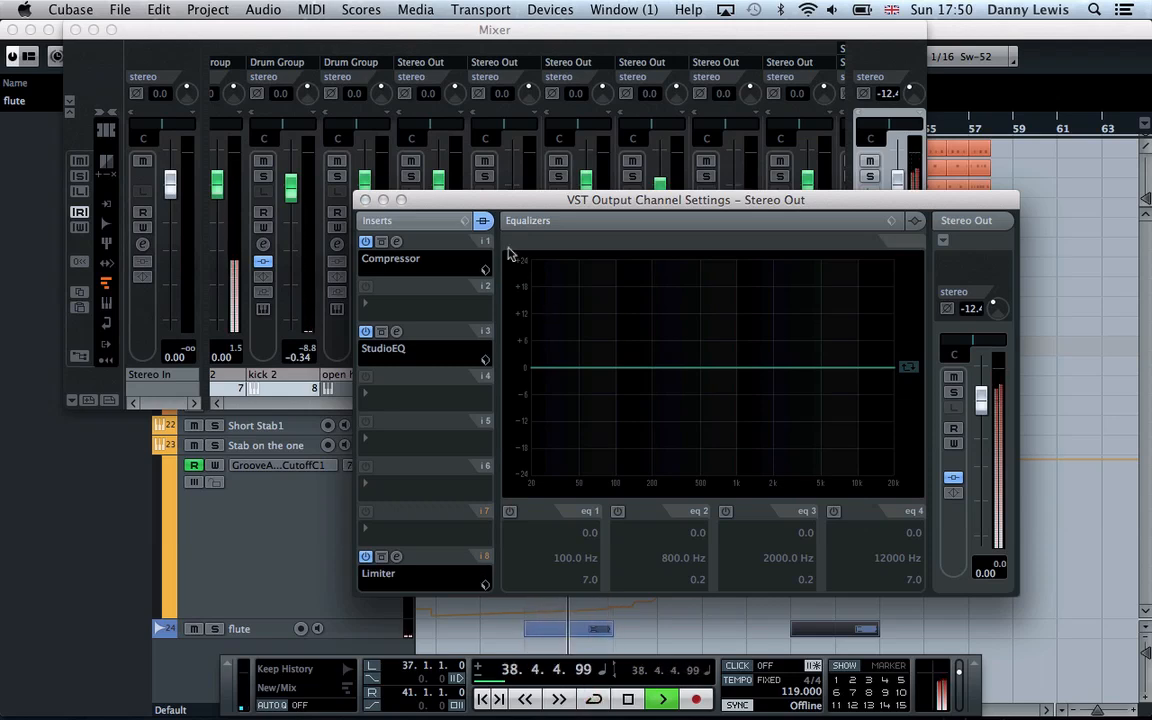
Compare the playing mix with the Stereo Out inserts bypassed and active, stop playback, and close the channel settings and mixer.
{"action": "left_click", "coordinate": [483, 221]}
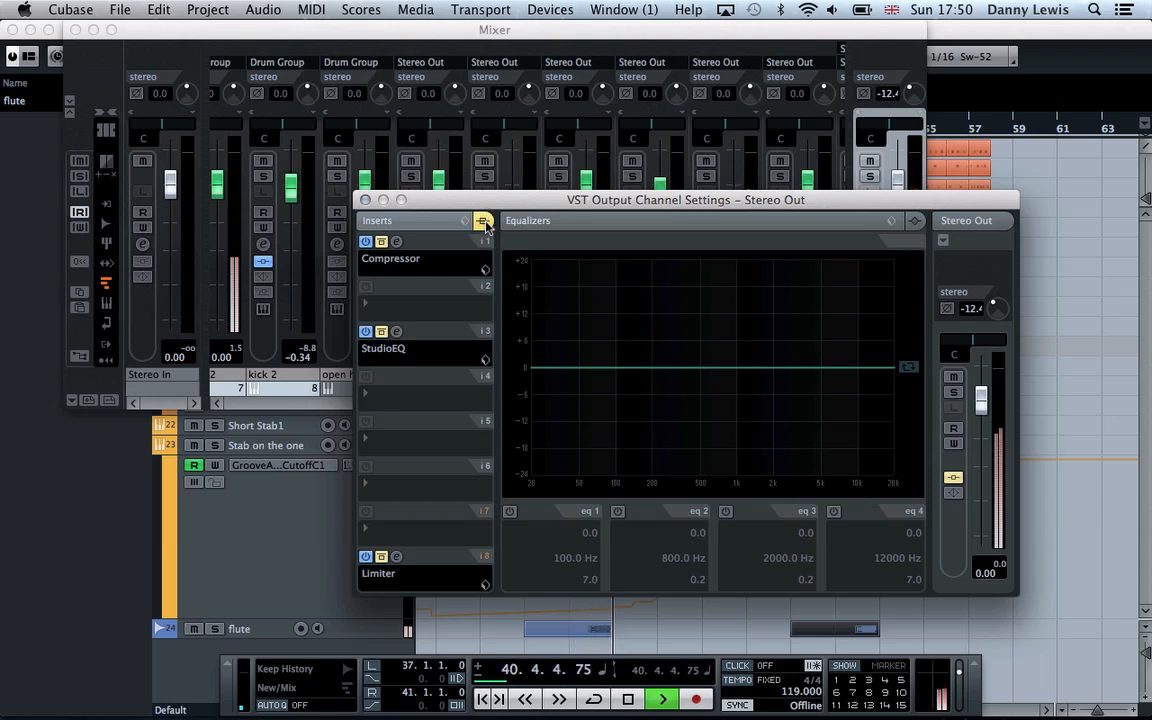
{"action": "left_click", "coordinate": [483, 221]}
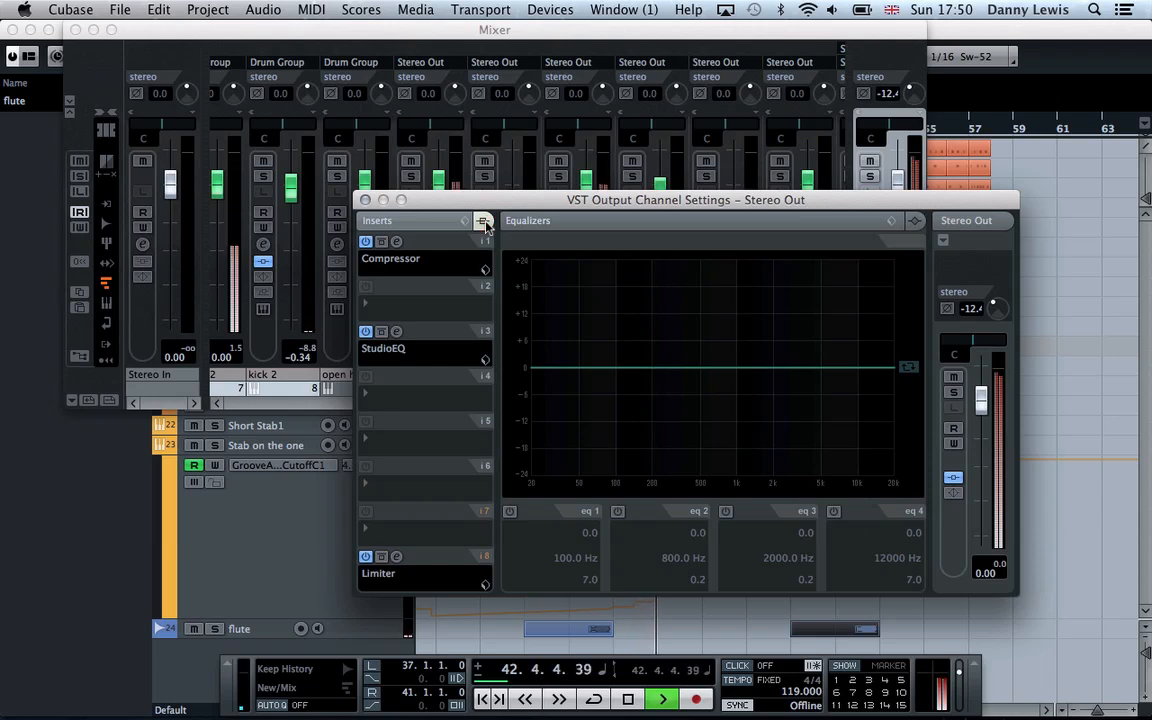
{"action": "key", "text": "space"}
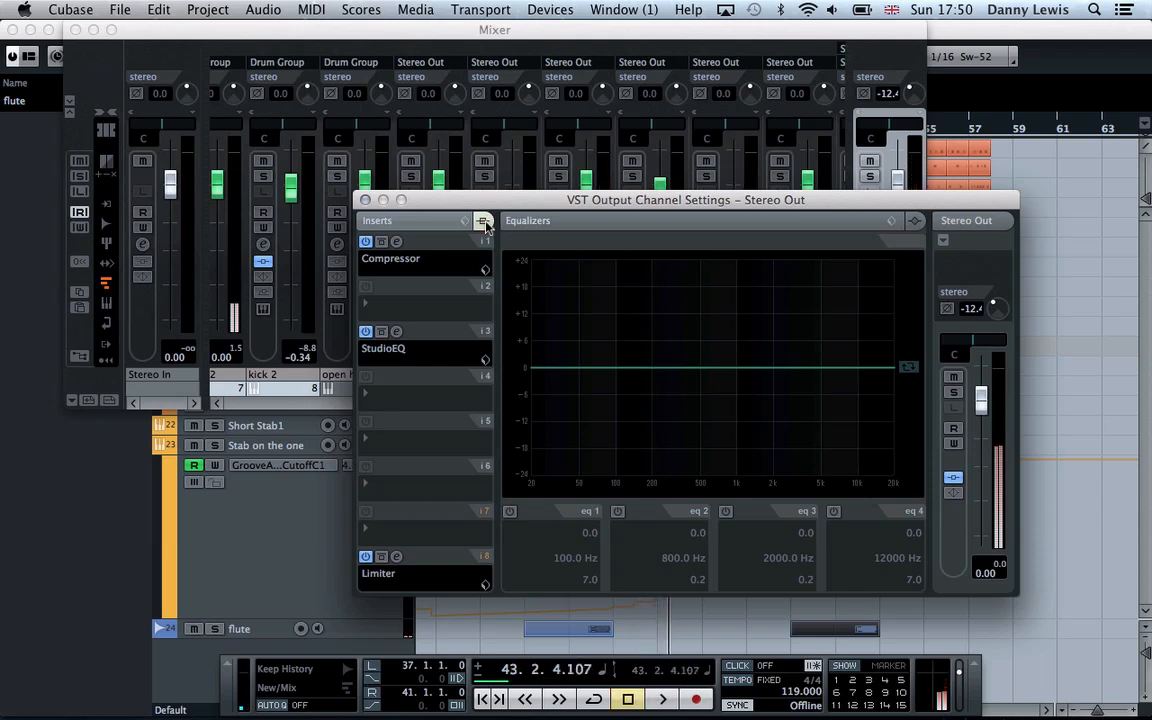
{"action": "left_click", "coordinate": [366, 201]}
{"action": "left_click", "coordinate": [74, 29]}
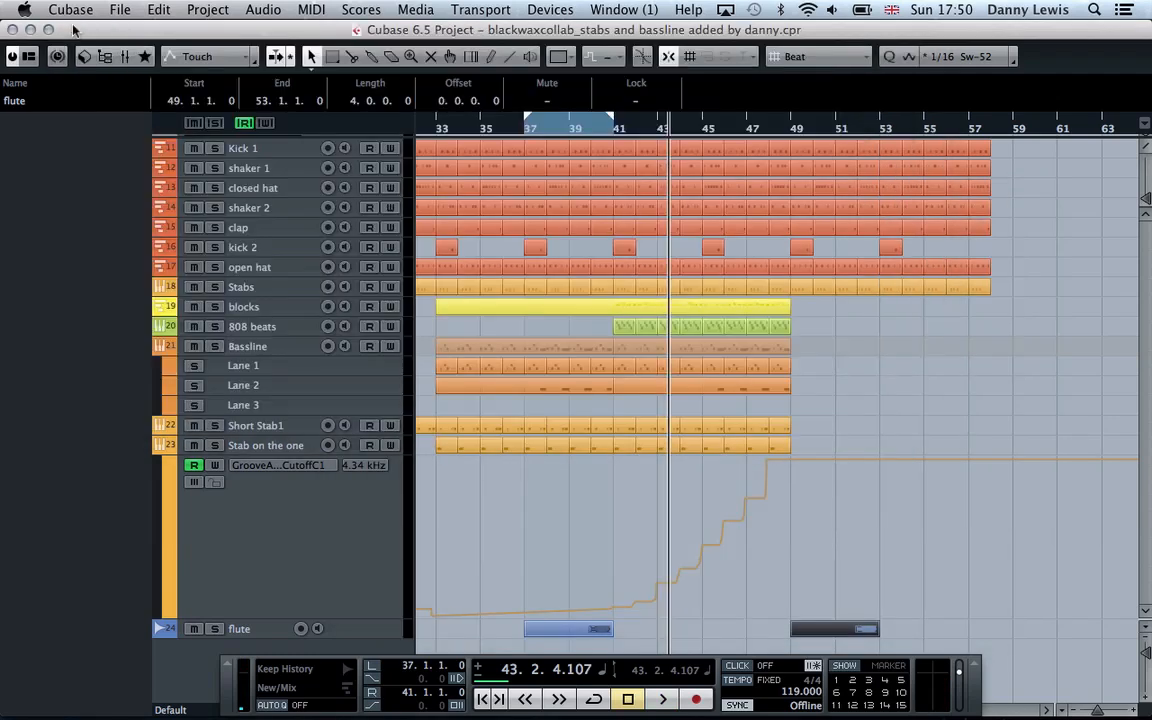
Extend the loop range's end to bar 53, beat 2, keeping its start at bar 37.
{"action": "mouse_move", "coordinate": [600, 503]}
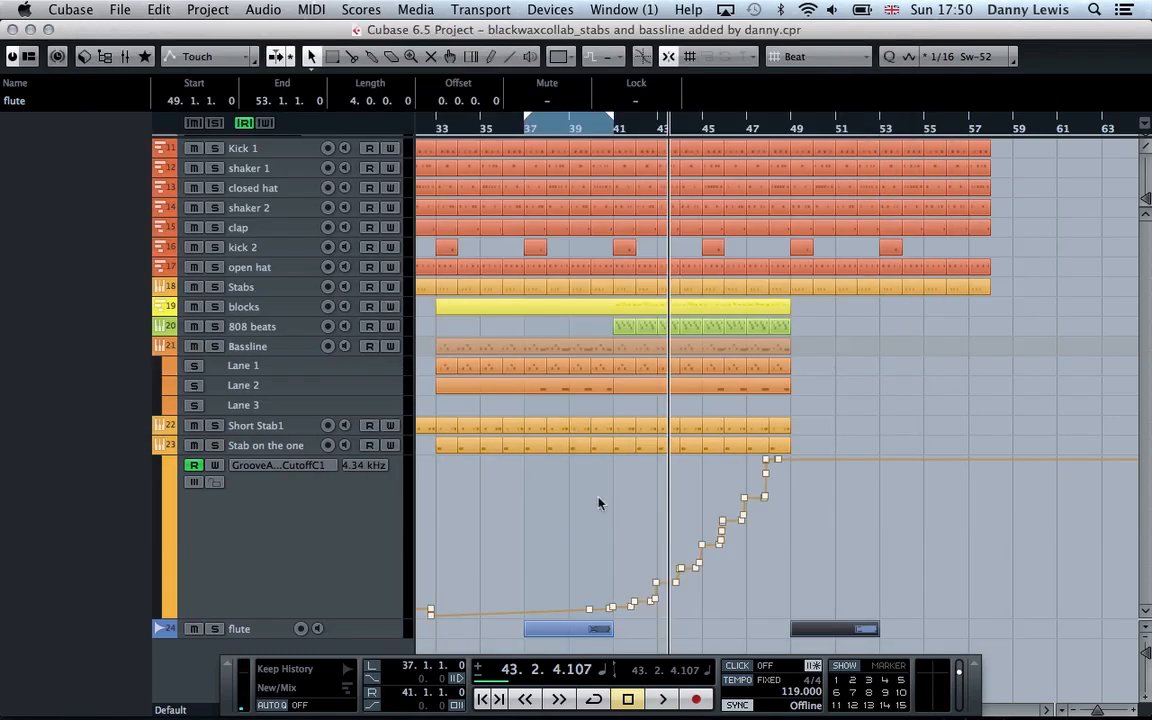
{"action": "key", "text": "g"}
{"action": "key", "text": "g"}
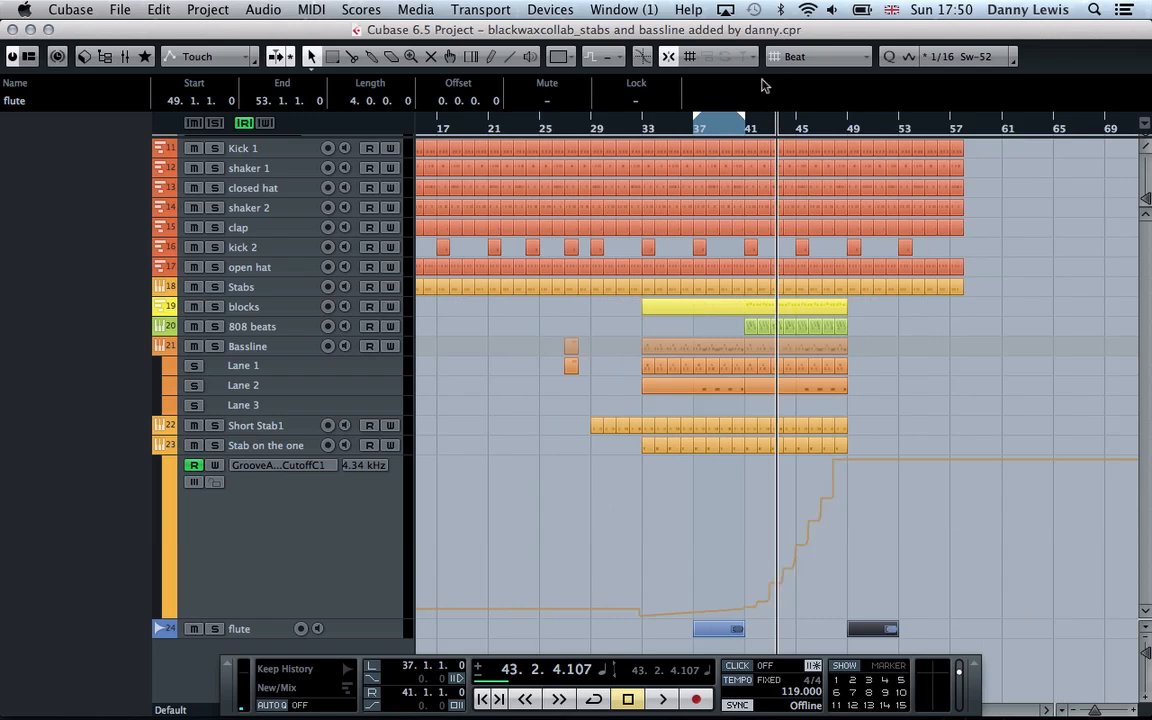
{"action": "left_click_drag", "start_coordinate": [746, 127], "coordinate": [905, 162]}
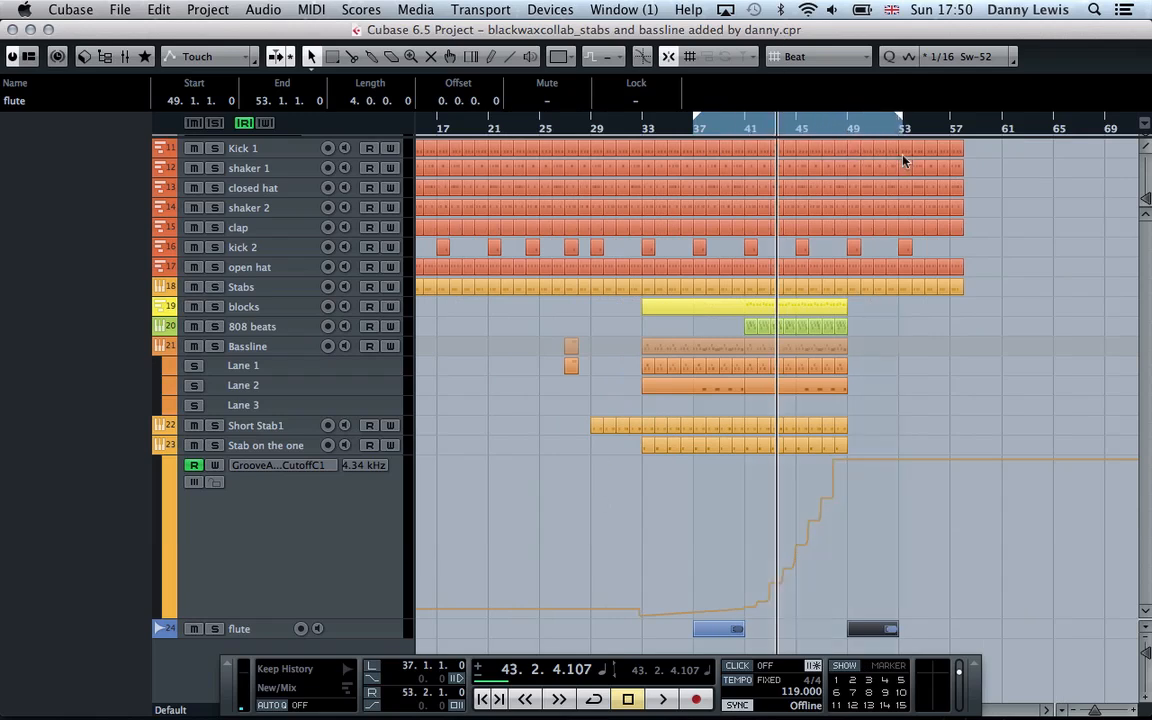